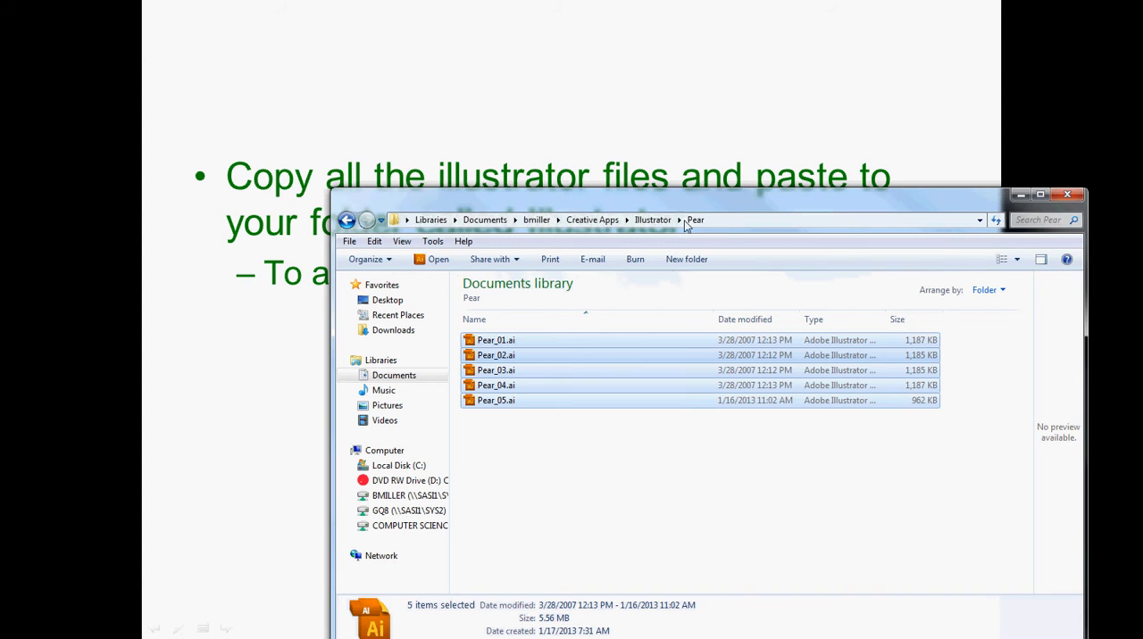
pyautogui.moveTo(681, 198); pyautogui.dragTo(616, 102)
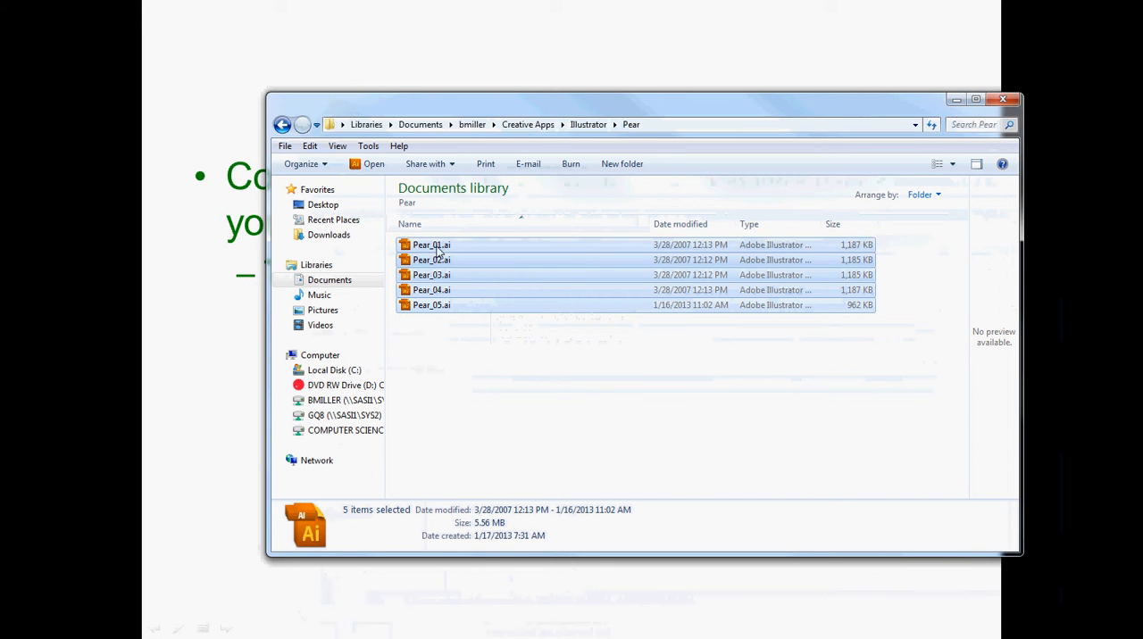
pyautogui.moveTo(439, 256); pyautogui.dragTo(444, 258)
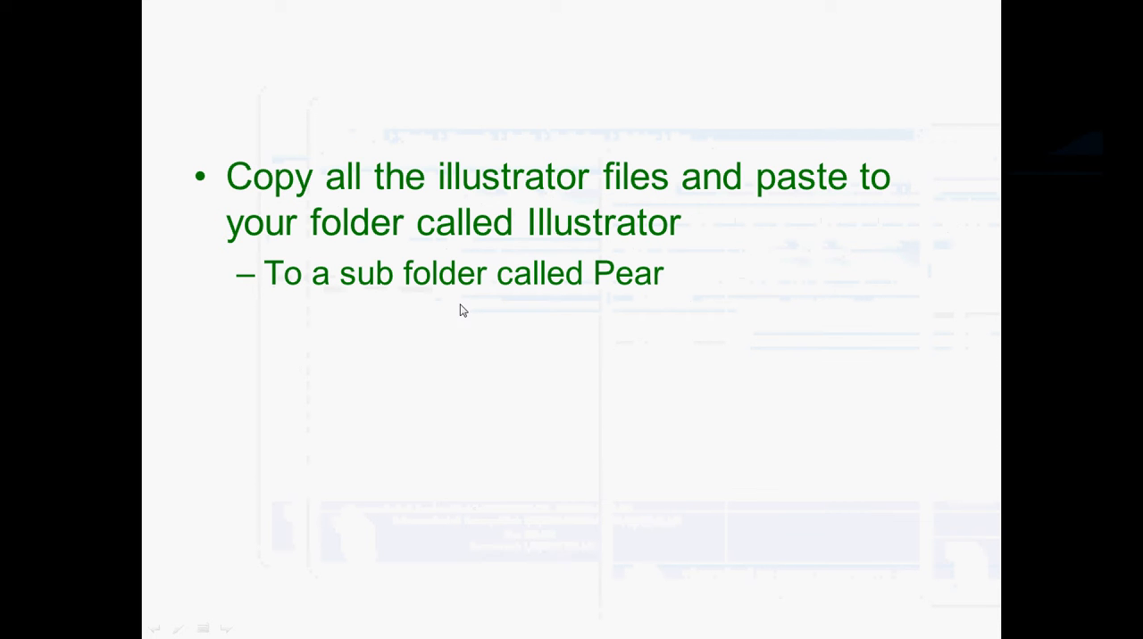
pyautogui.click(428, 340)
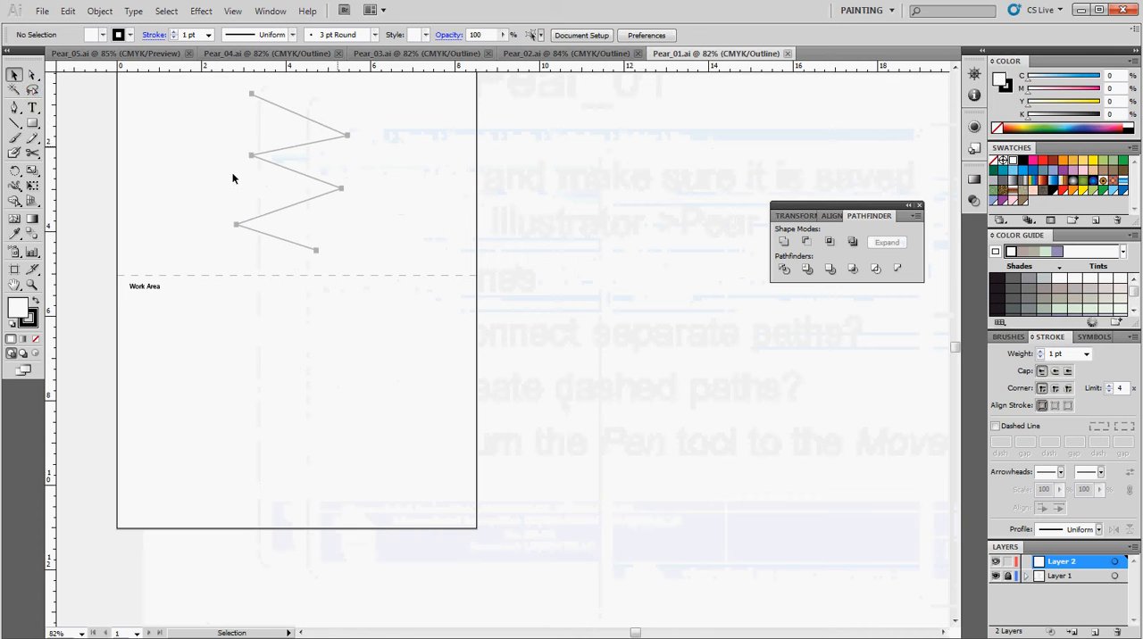
# Trace the zigzag template above the Work Area with the Pen tool, placing an anchor point on each of its six corners and ends
pyautogui.click(14, 108)
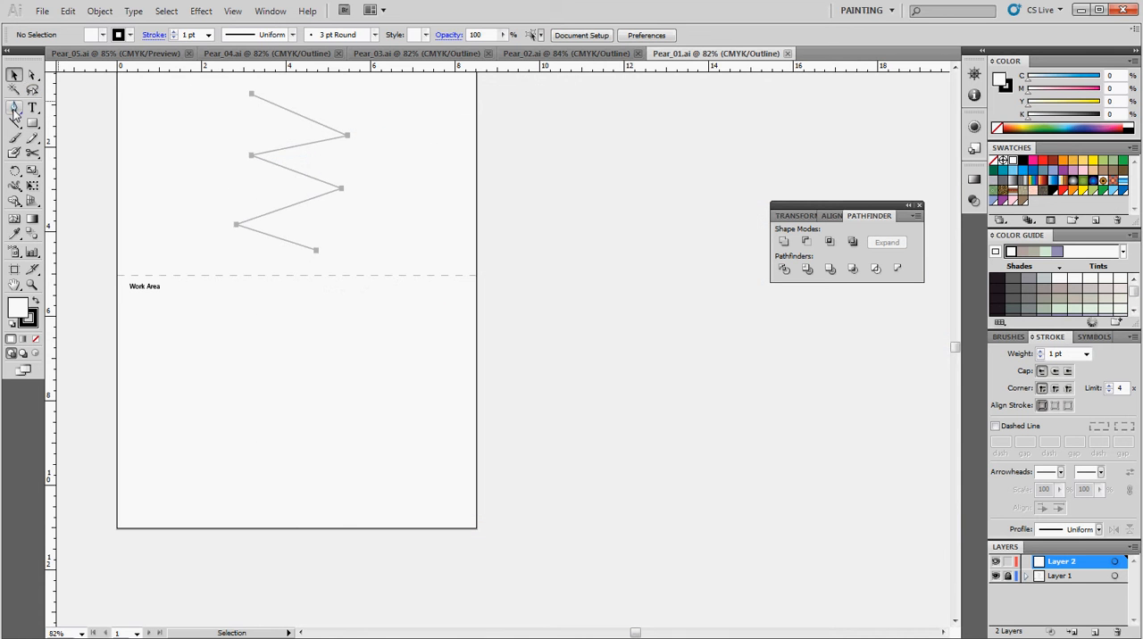
pyautogui.click(252, 94)
pyautogui.click(348, 135)
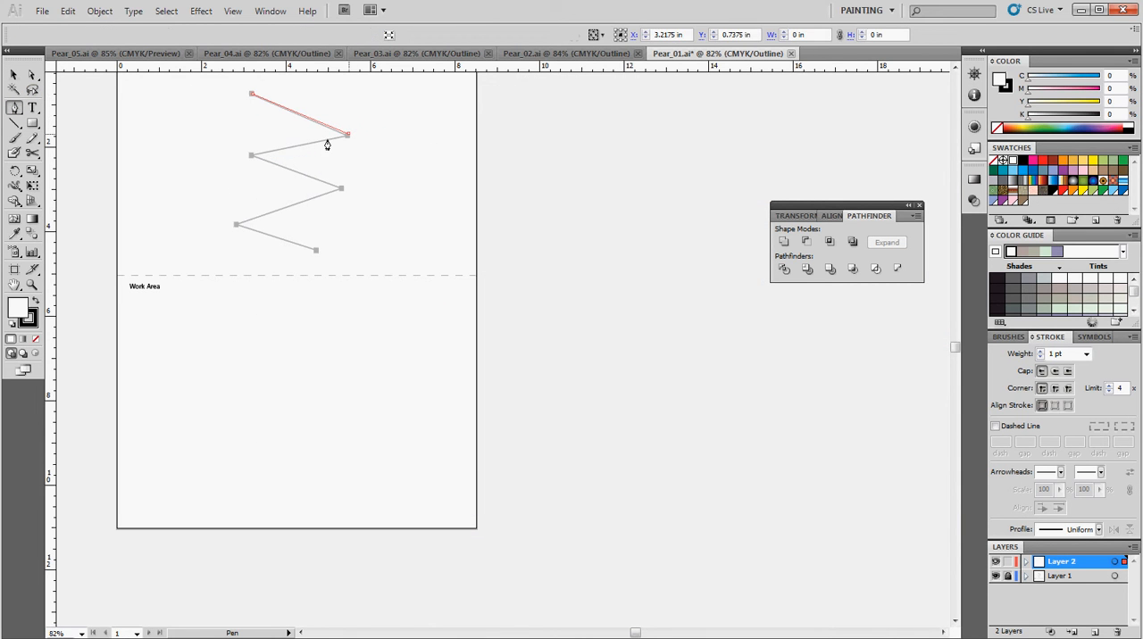
pyautogui.click(252, 156)
pyautogui.click(341, 188)
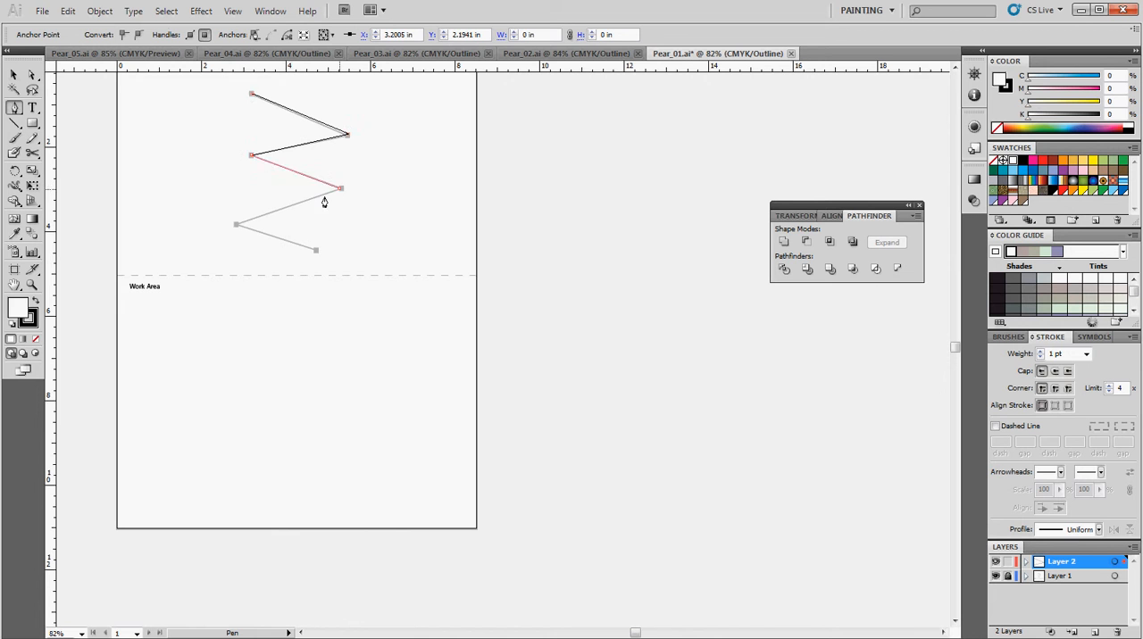
pyautogui.click(235, 225)
pyautogui.click(315, 251)
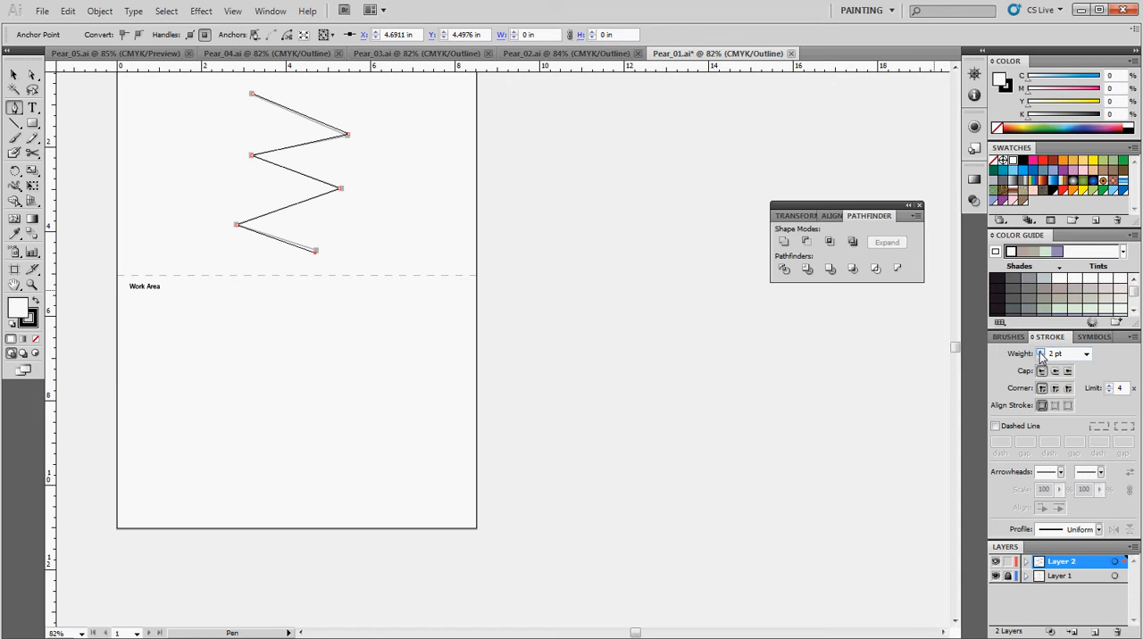
# Raise the traced zigzag's stroke weight to 9 pt
pyautogui.click(1041, 351)
pyautogui.click(1041, 351)
pyautogui.click(232, 11)
pyautogui.click(249, 19)
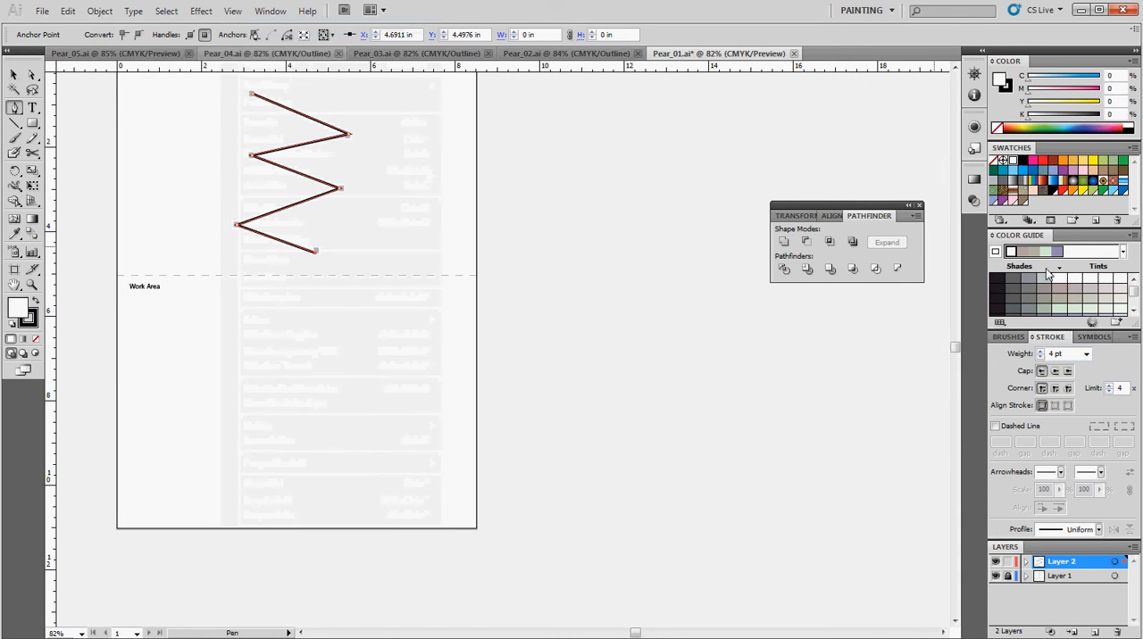
pyautogui.click(1041, 351)
pyautogui.click(1041, 351)
pyautogui.click(1041, 351)
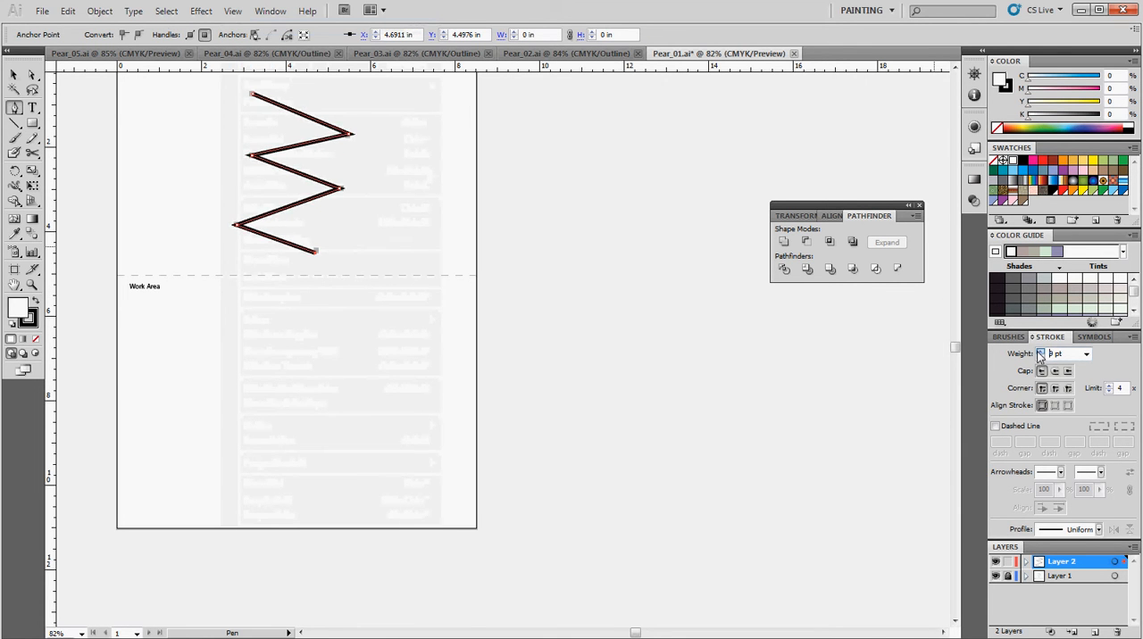
pyautogui.click(1041, 351)
# Delete only the second segment from the top of the traced zigzag, using the Direct Selection tool
pyautogui.click(30, 75)
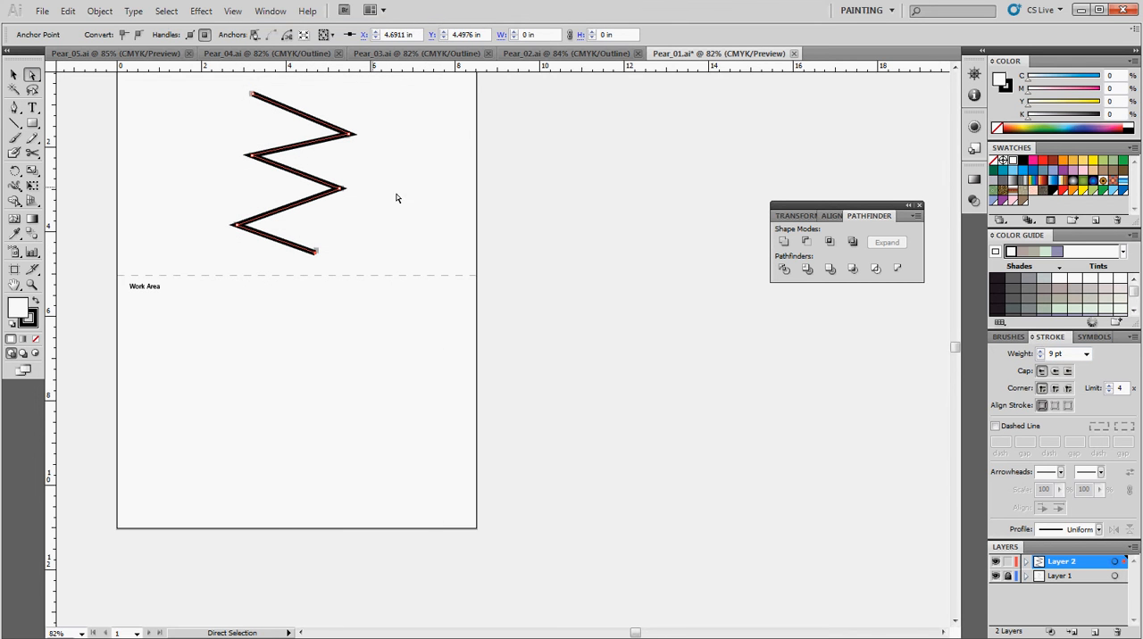
pyautogui.click(407, 195)
pyautogui.click(311, 148)
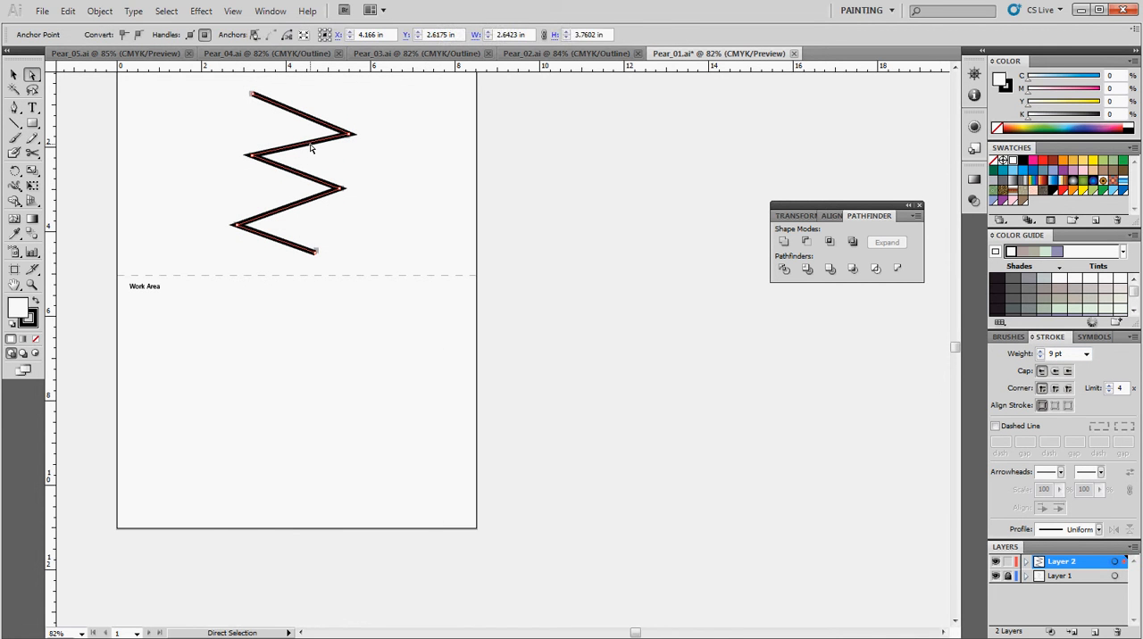
pyautogui.press('Delete')
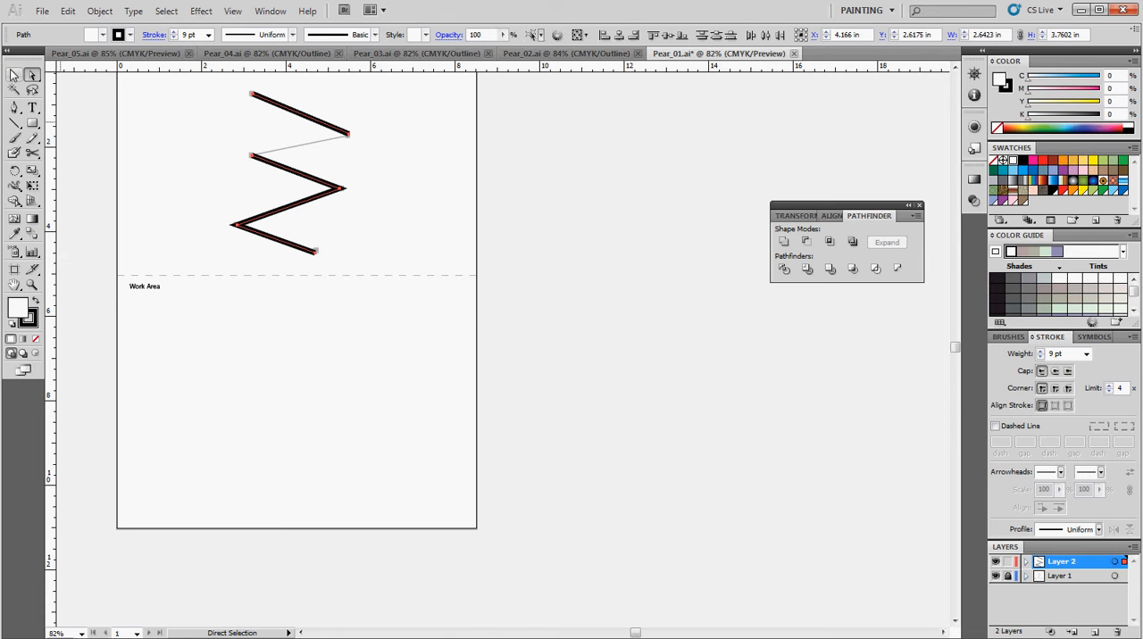
# Move the detached top segment slightly up and to the right, and undo the move
pyautogui.click(15, 76)
pyautogui.click(224, 260)
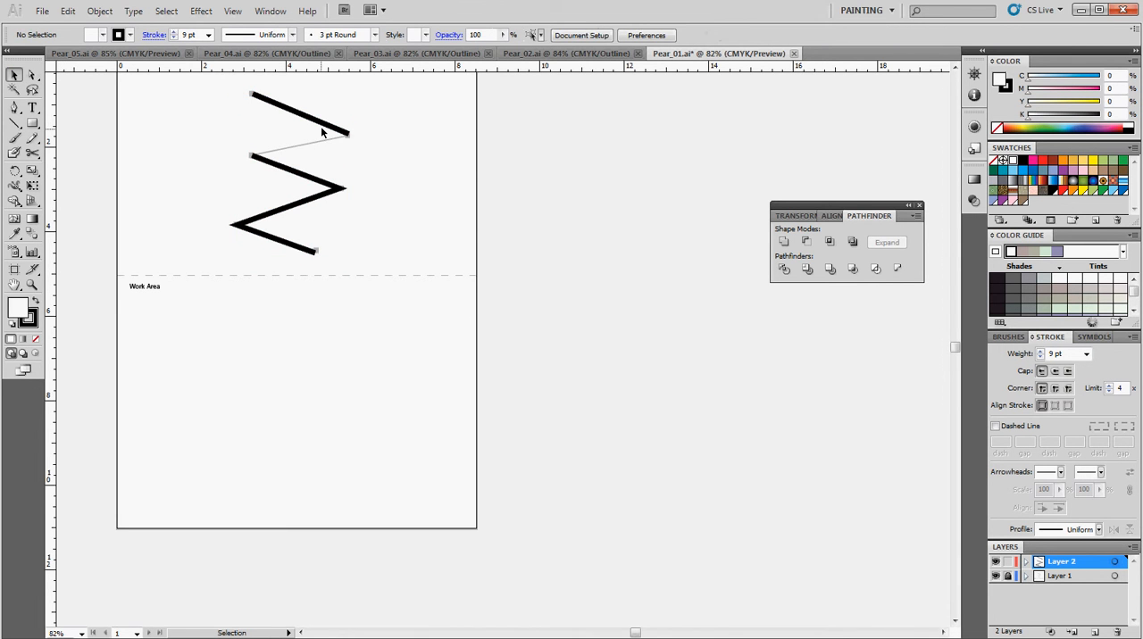
pyautogui.click(339, 127)
pyautogui.moveTo(328, 127); pyautogui.dragTo(346, 120)
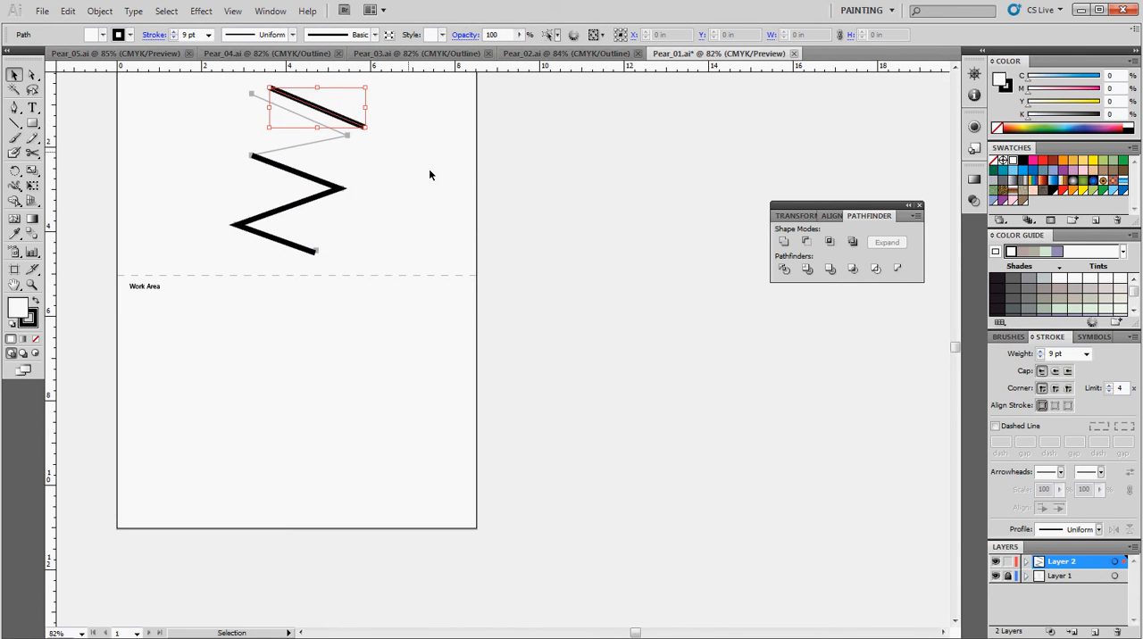
pyautogui.click(68, 12)
pyautogui.click(89, 27)
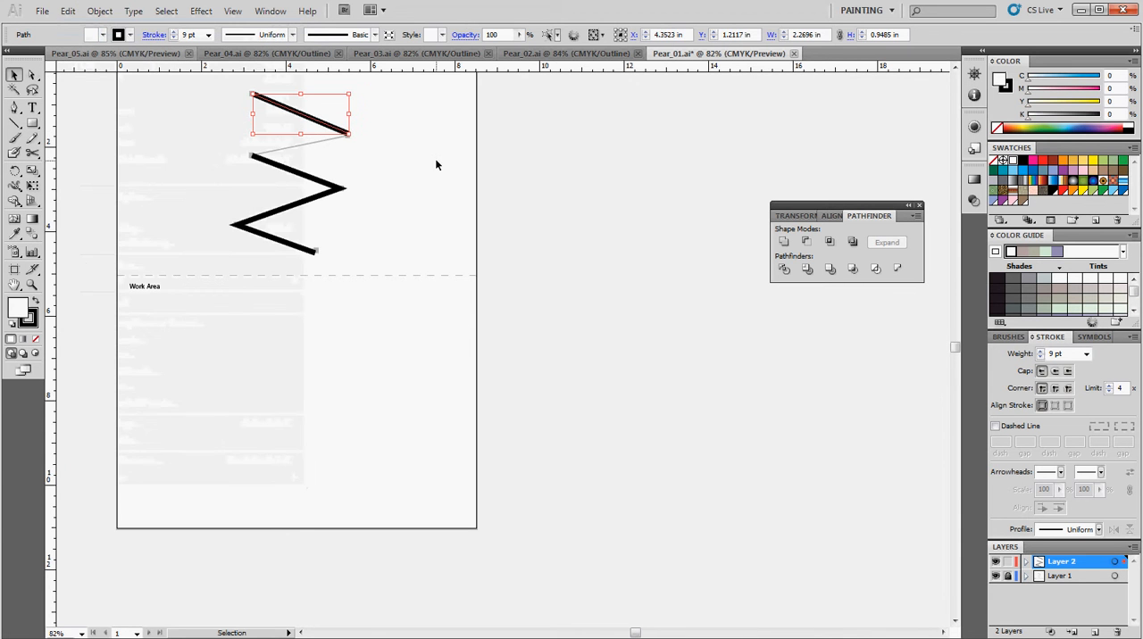
# Reconnect the top segment to the lower part of the zigzag with the Pen tool, and shift the whole joined path slightly up and right
pyautogui.click(14, 107)
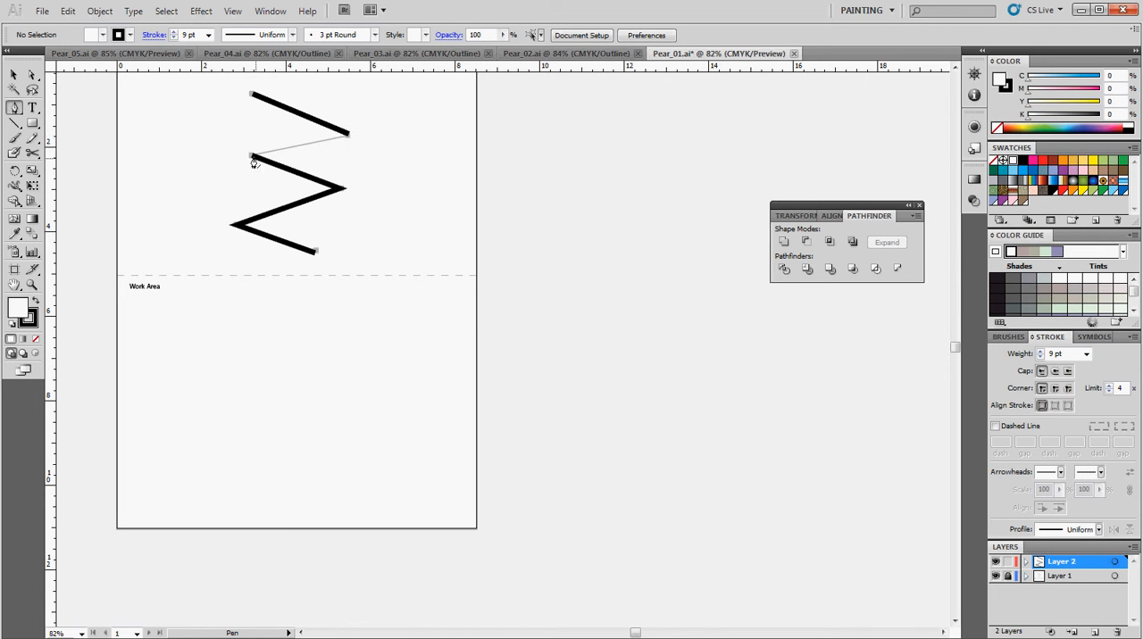
pyautogui.click(13, 74)
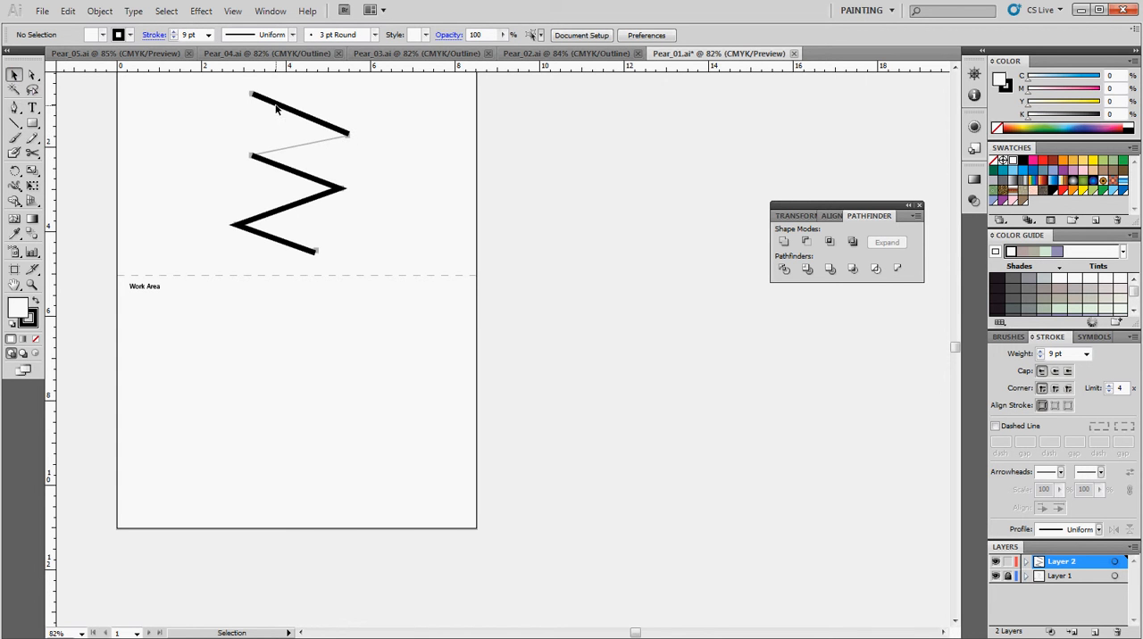
pyautogui.click(277, 107)
pyautogui.click(14, 107)
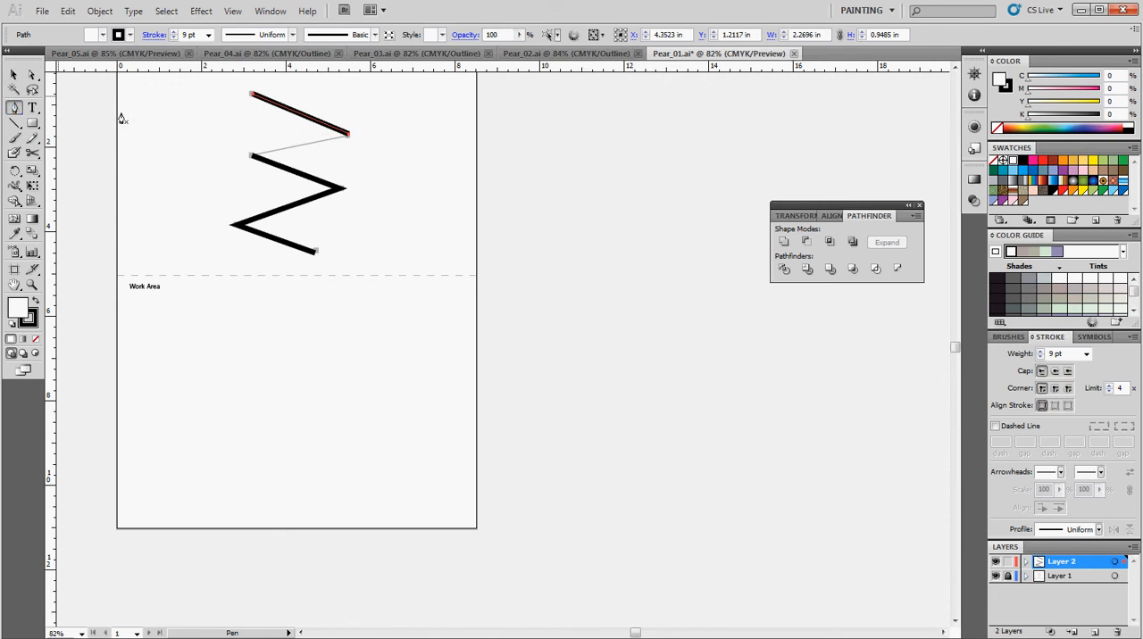
pyautogui.click(349, 137)
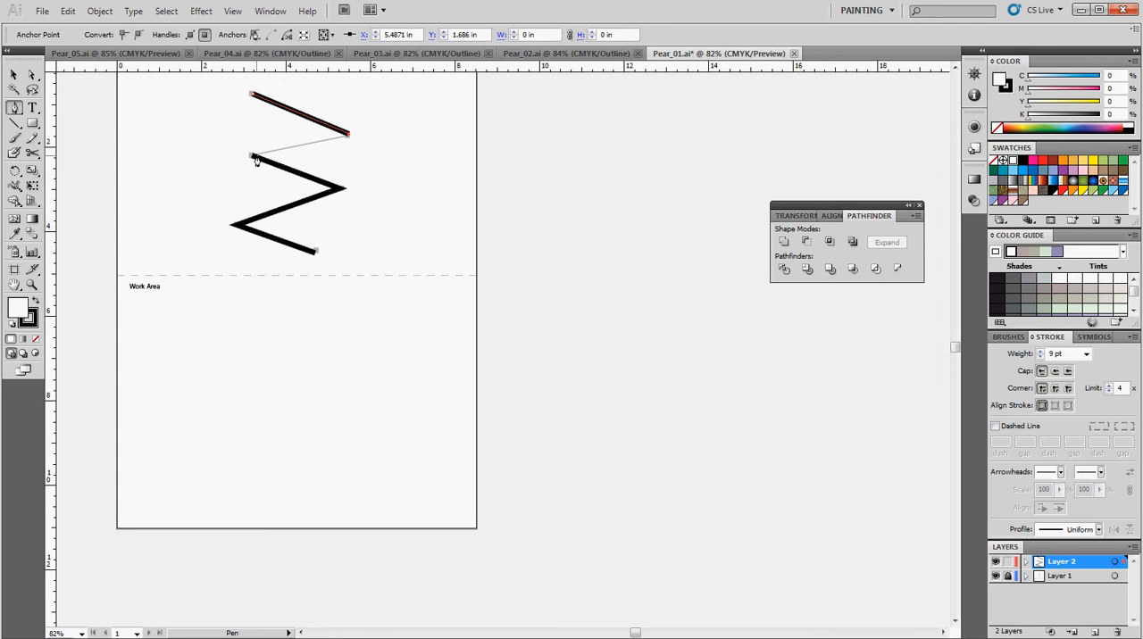
pyautogui.click(253, 157)
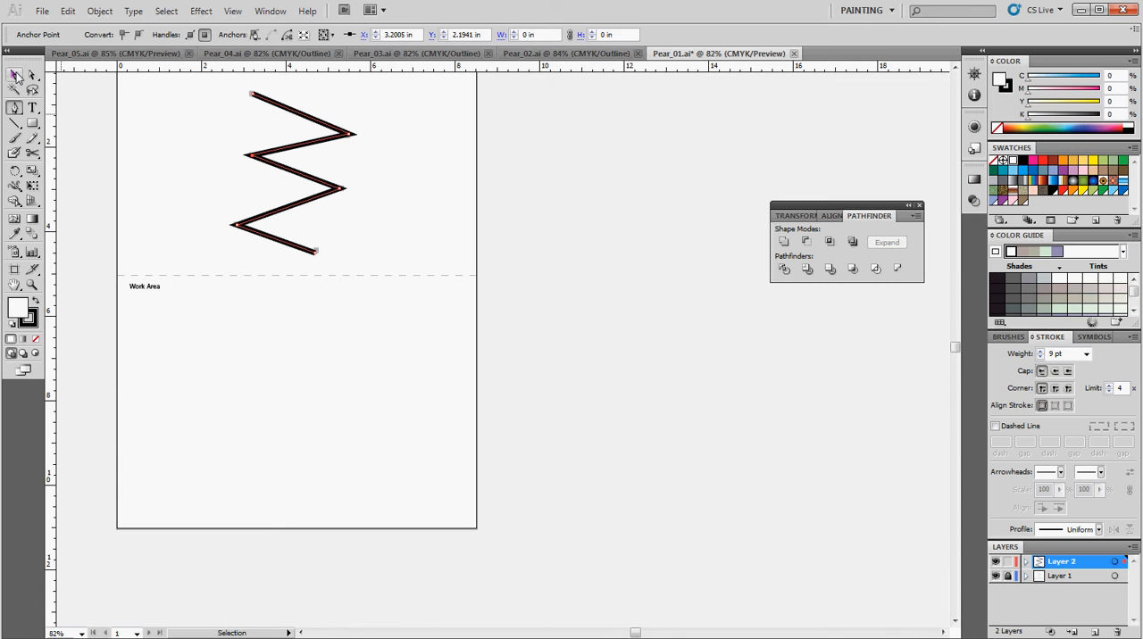
pyautogui.click(13, 74)
pyautogui.moveTo(279, 169)
pyautogui.mouseDown()
pyautogui.moveTo(287, 180)
pyautogui.moveTo(268, 172)
pyautogui.moveTo(285, 164)
pyautogui.mouseUp()
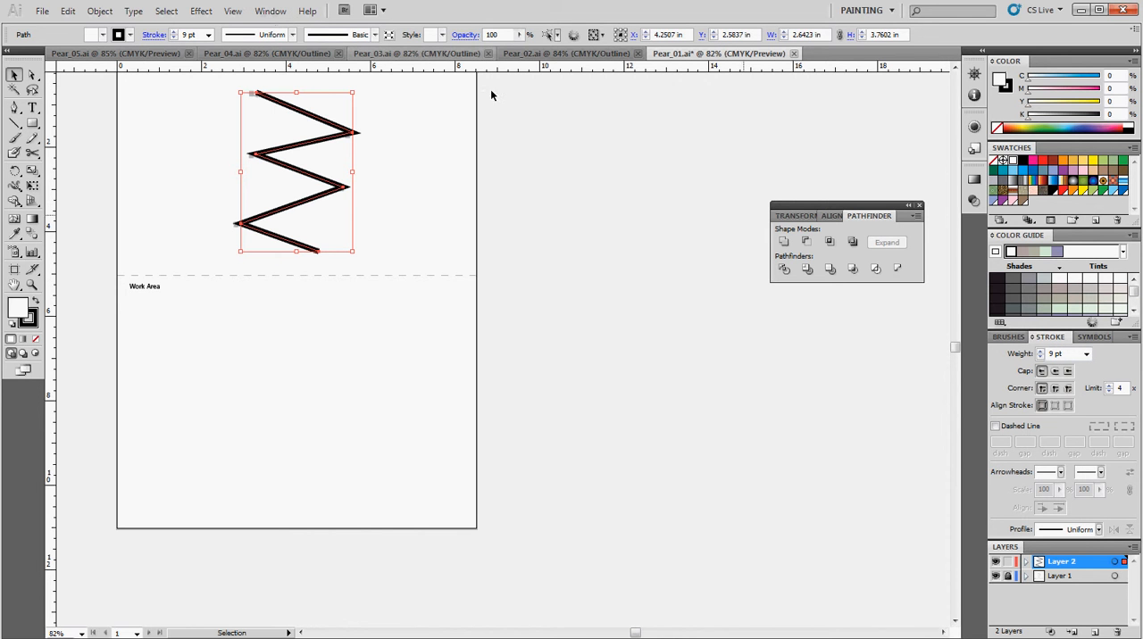
# Switch to the Painting workspace and give the zigzag a dashed stroke with 18 pt dashes aligned to corners and path ends
pyautogui.click(276, 12)
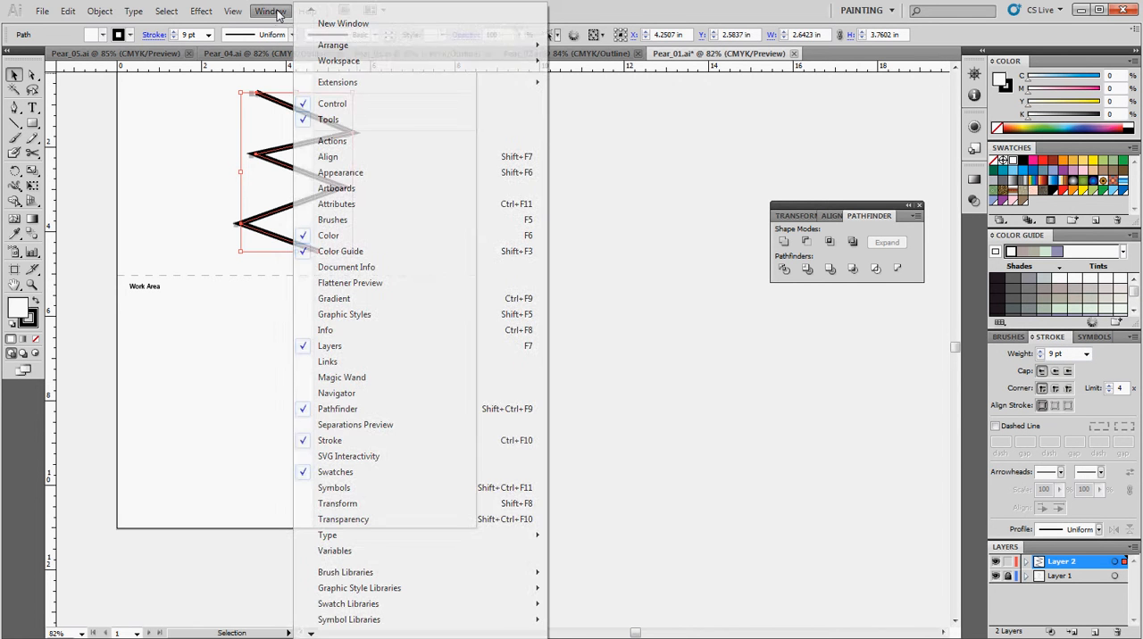
pyautogui.moveTo(425, 68)
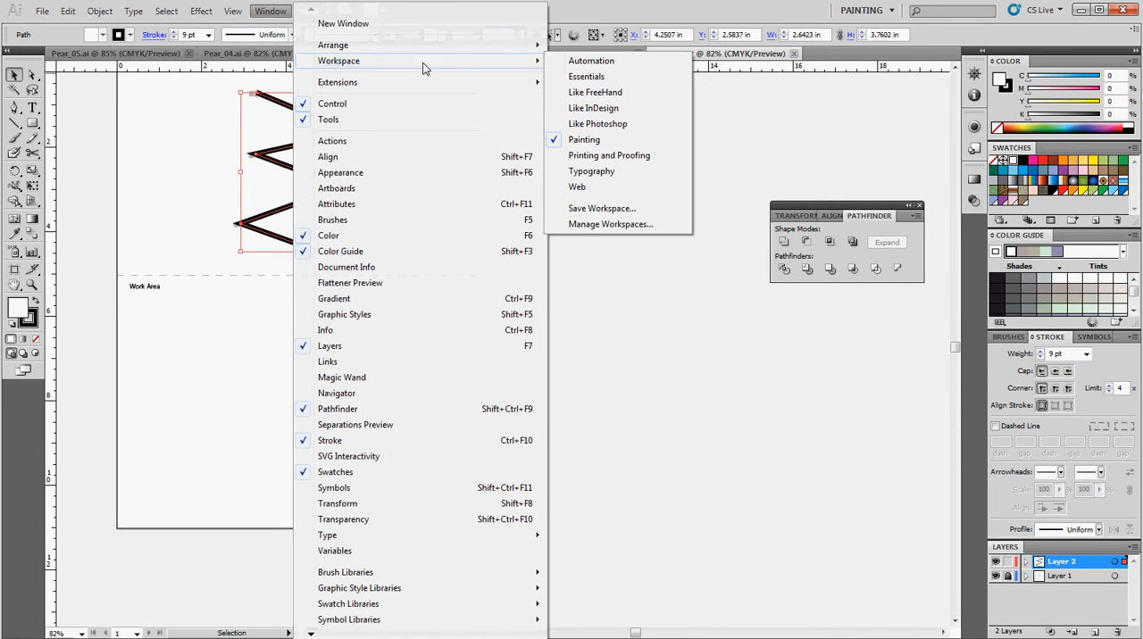
pyautogui.click(596, 141)
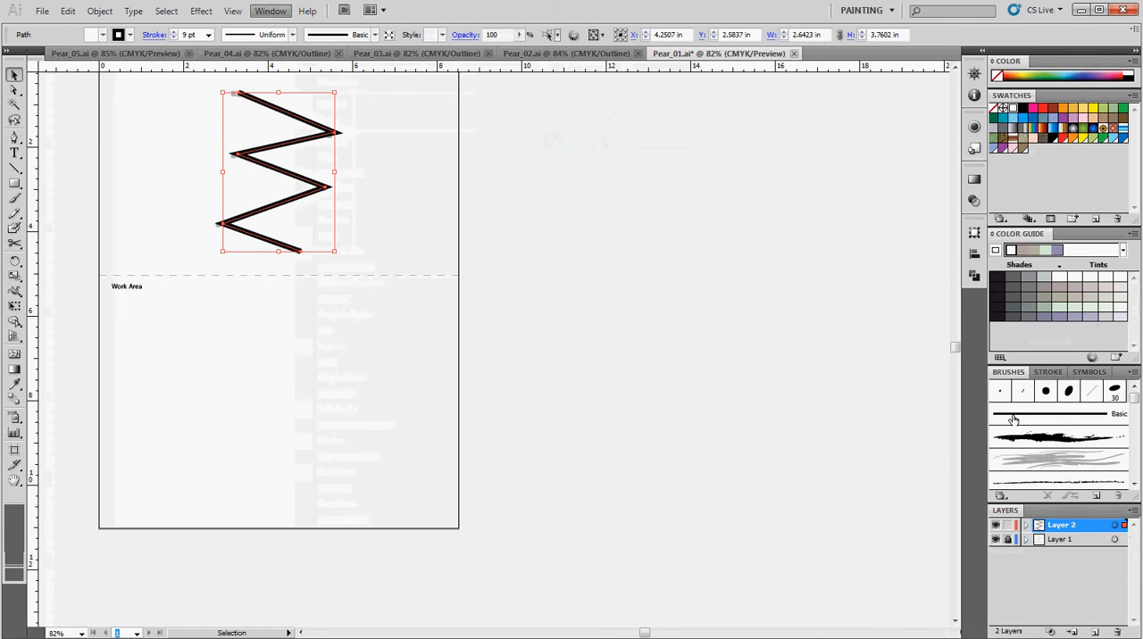
pyautogui.click(1050, 373)
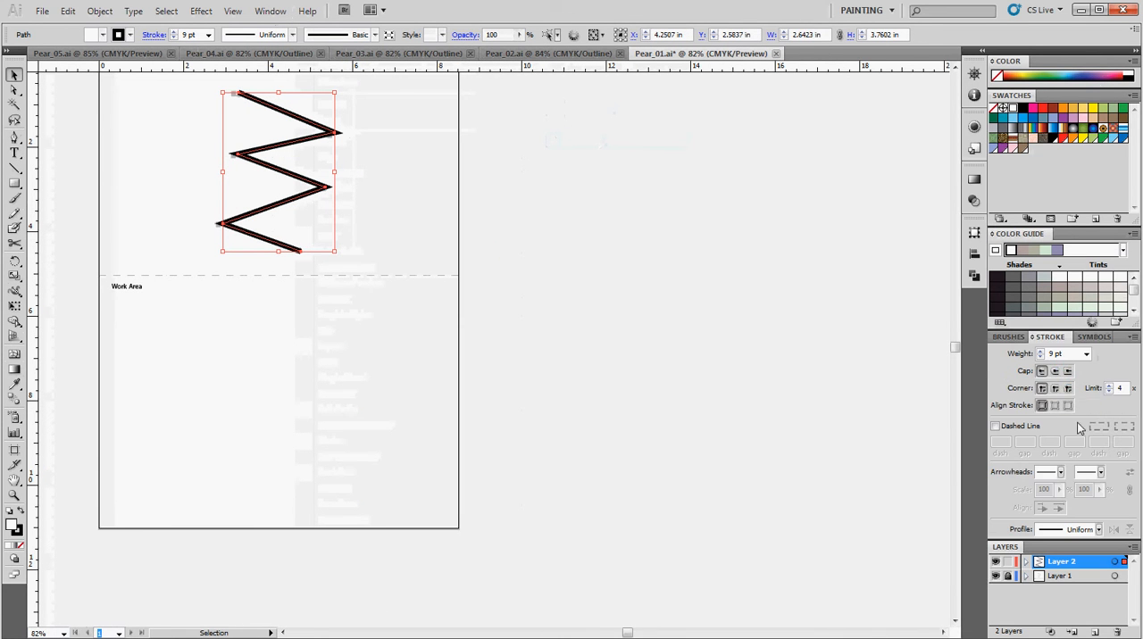
pyautogui.click(995, 426)
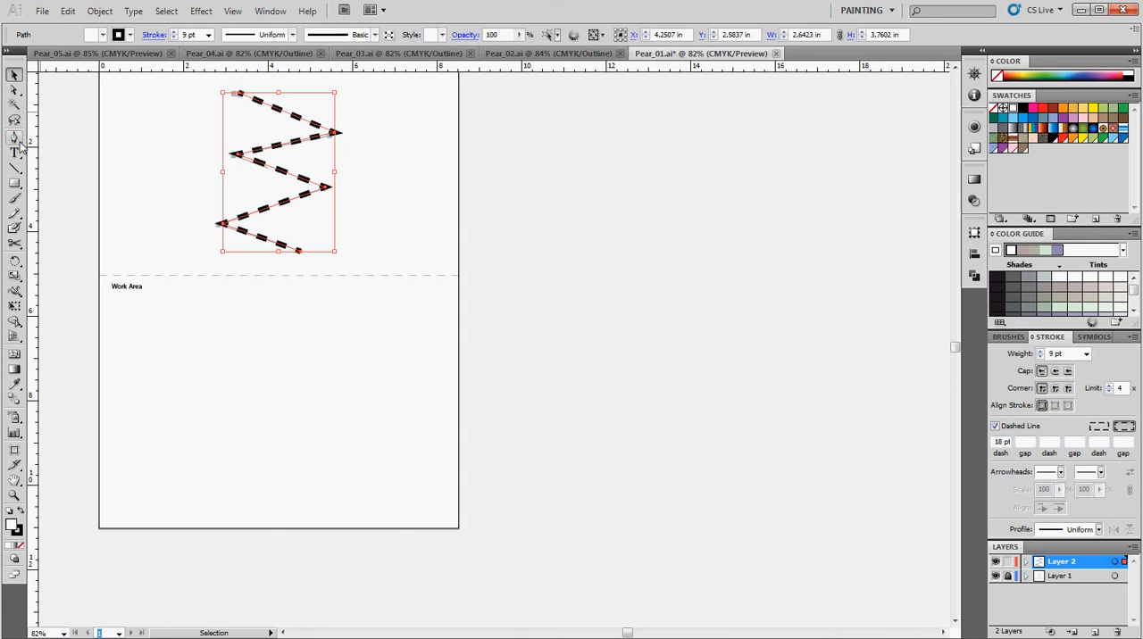
pyautogui.click(100, 183)
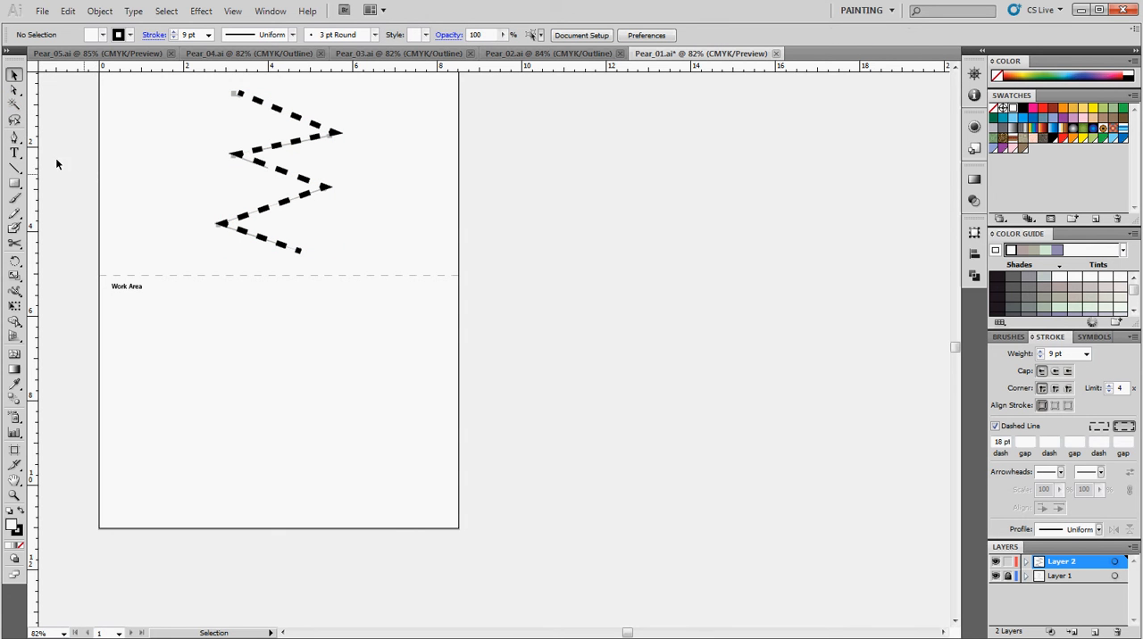
# Draw a three-segment zigzag about 1.6 by 2.4 in with the Pen tool in the left half of the Work Area
pyautogui.click(14, 136)
pyautogui.click(164, 359)
pyautogui.click(229, 393)
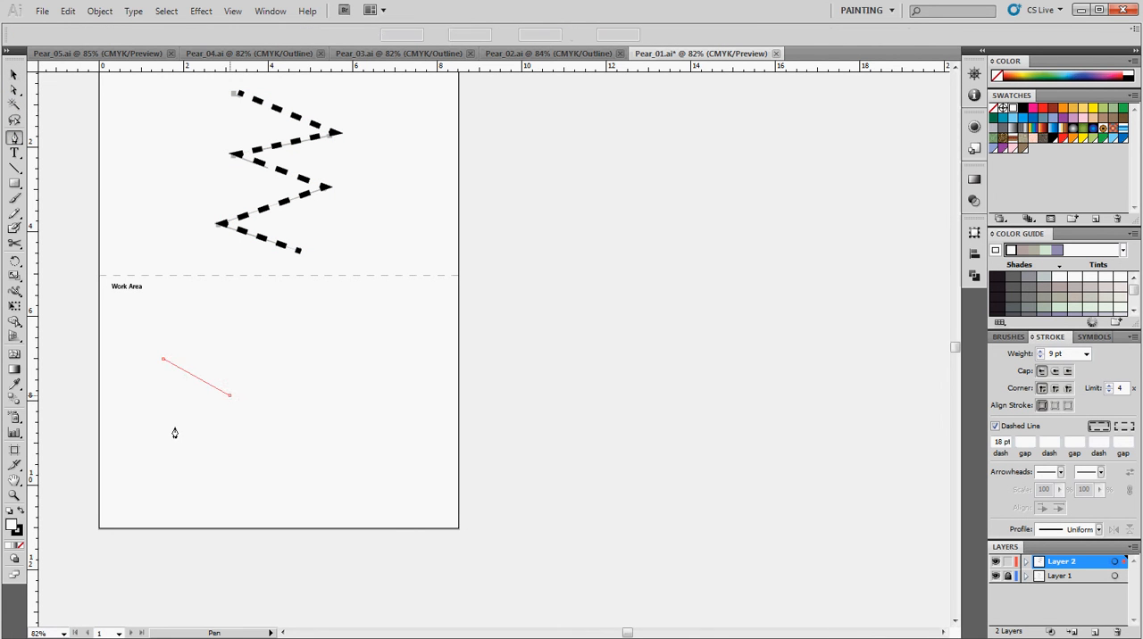
pyautogui.click(172, 427)
pyautogui.click(231, 465)
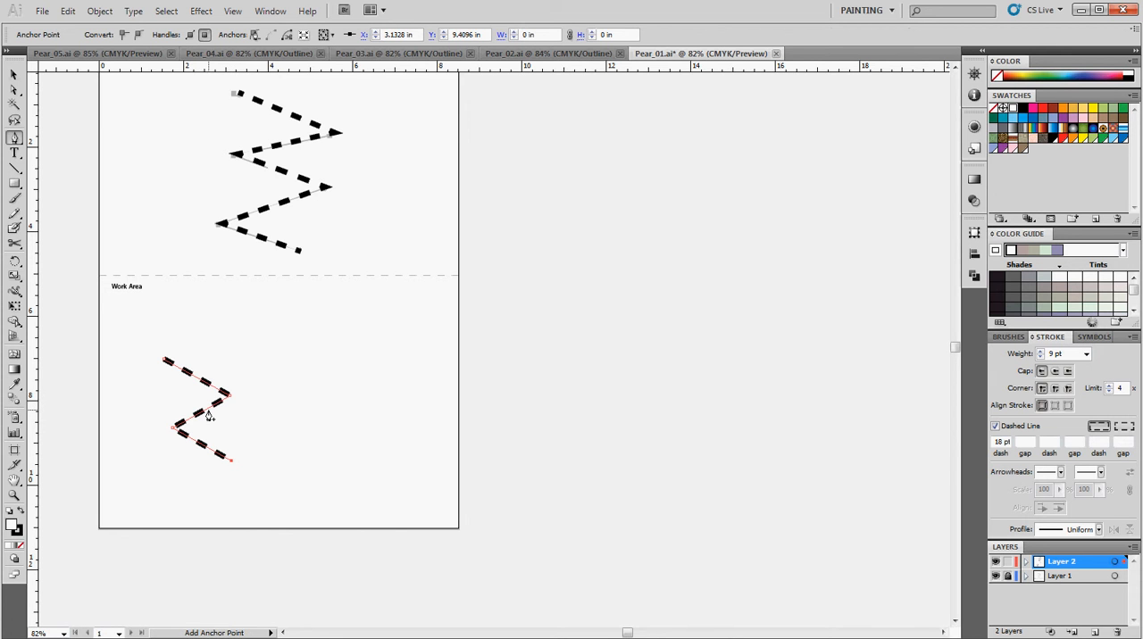
# Temporarily turn the Pen tool into the Selection tool and move the new zigzag right to about X 5.3 in, Y 8.3 in
pyautogui.press('alt')
pyautogui.press('ctrl')
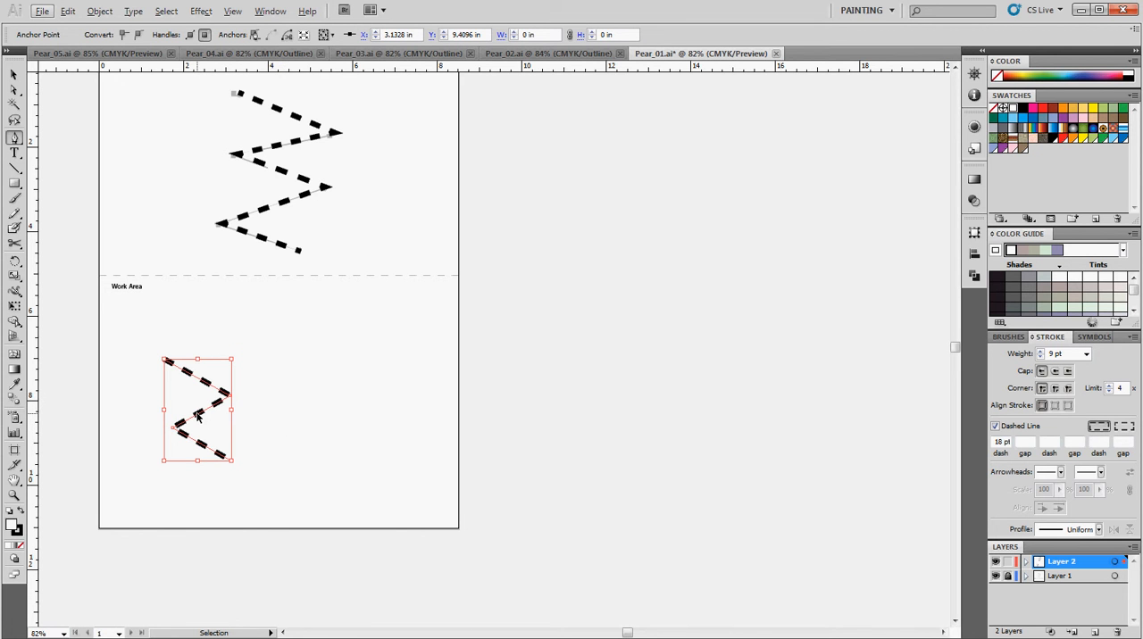
pyautogui.moveTo(199, 417); pyautogui.dragTo(337, 422)
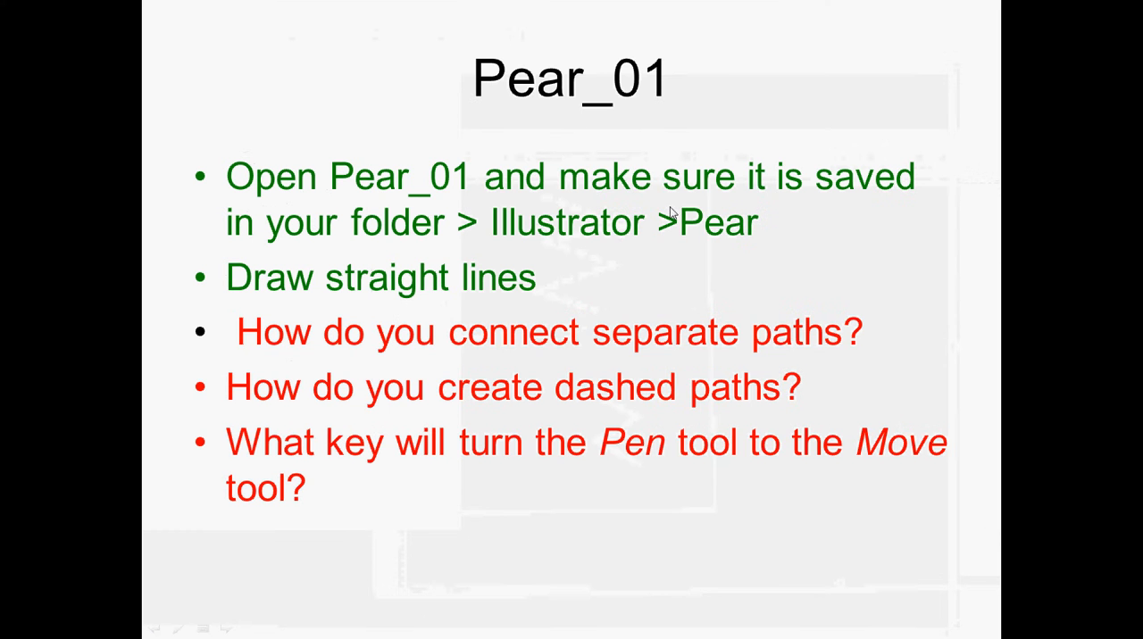
pyautogui.click(611, 232)
pyautogui.click(611, 232)
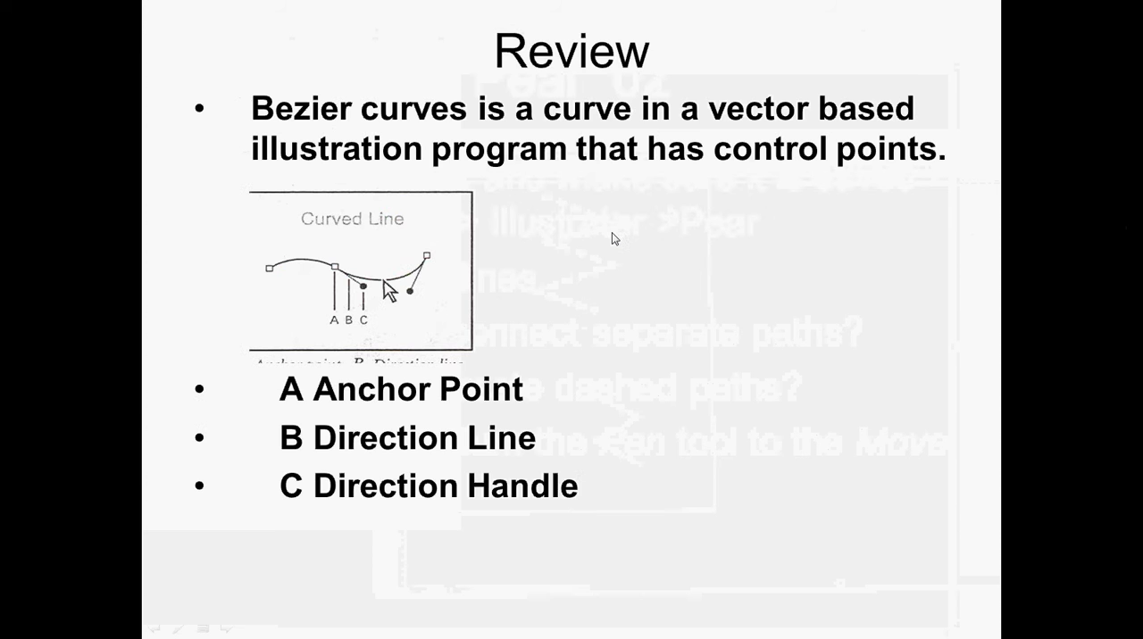
pyautogui.press('Left')
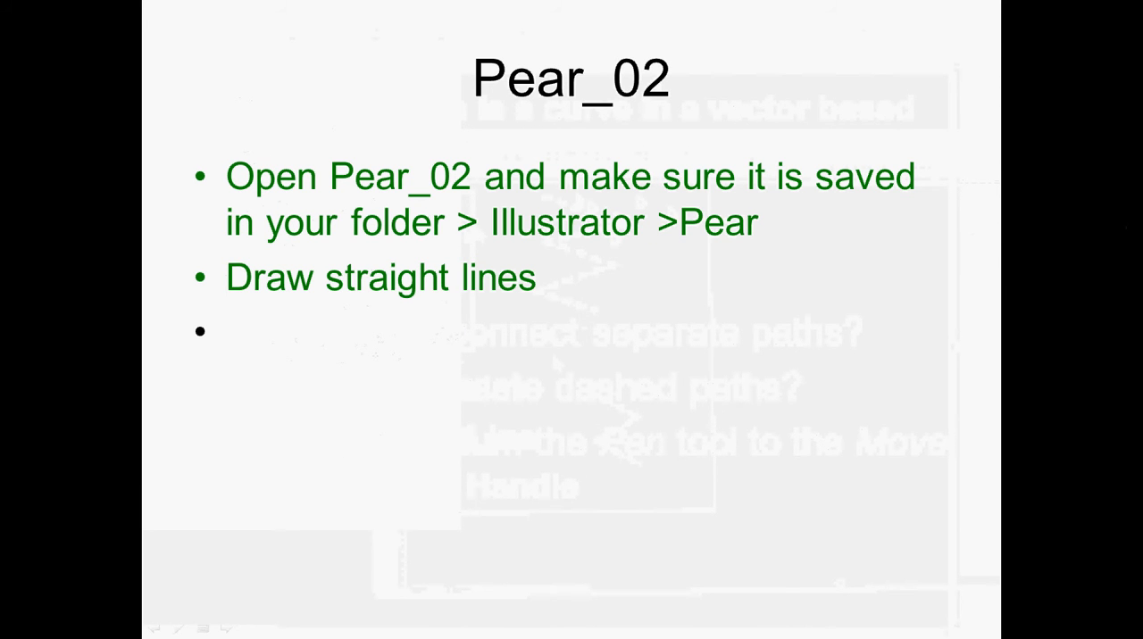
# Return to Illustrator and save Pear_01.ai, keeping its legacy format
pyautogui.hotkey('alt', 'Tab')
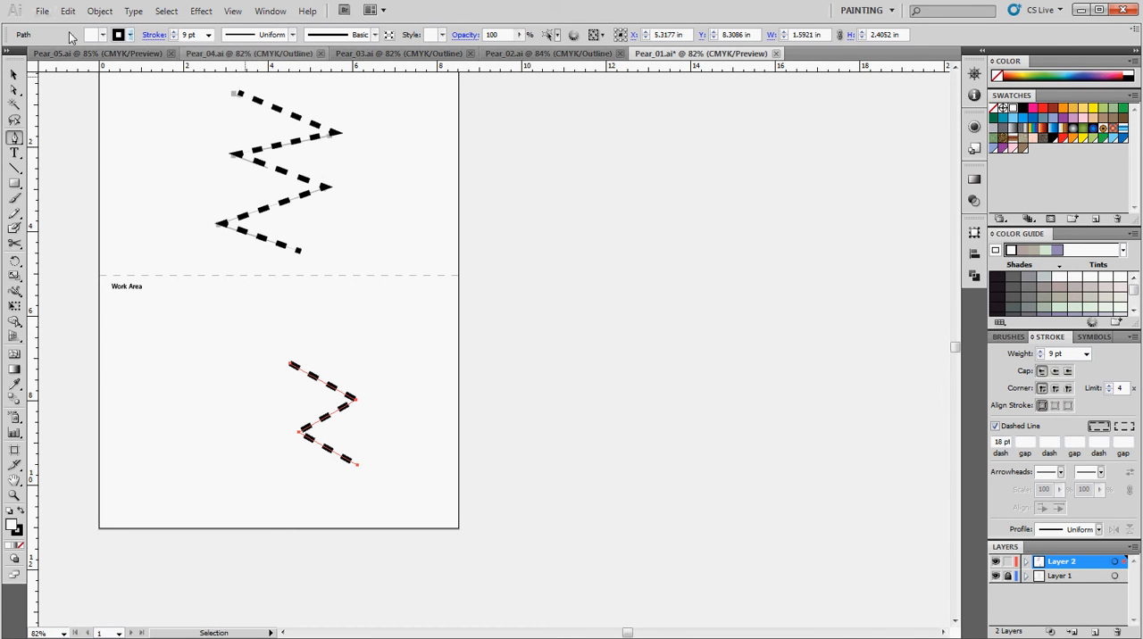
pyautogui.click(42, 13)
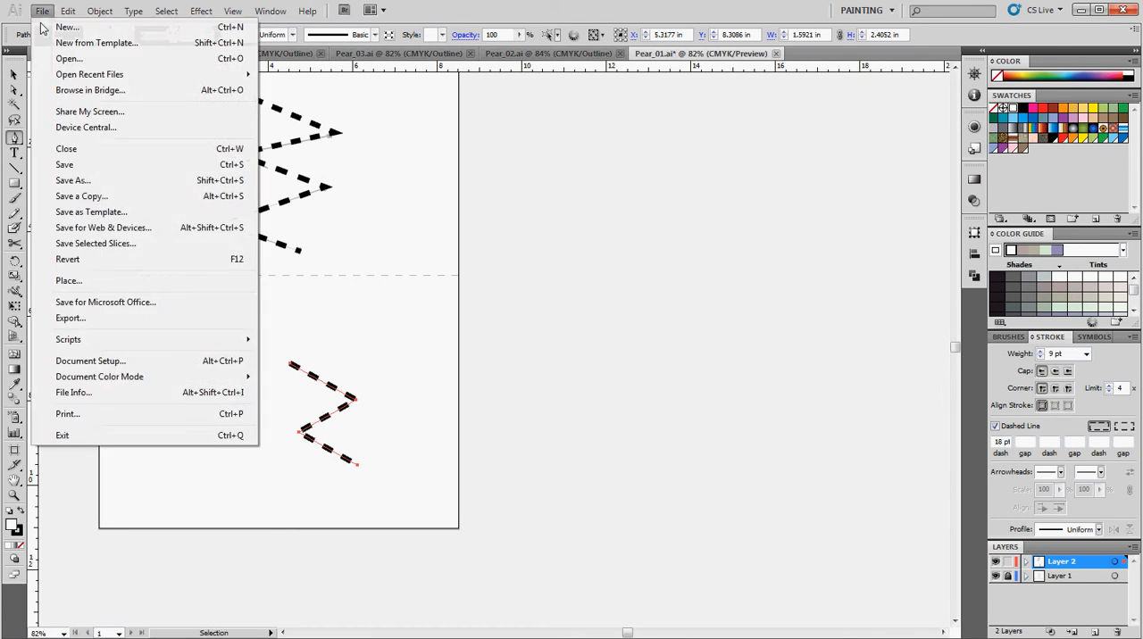
pyautogui.click(66, 165)
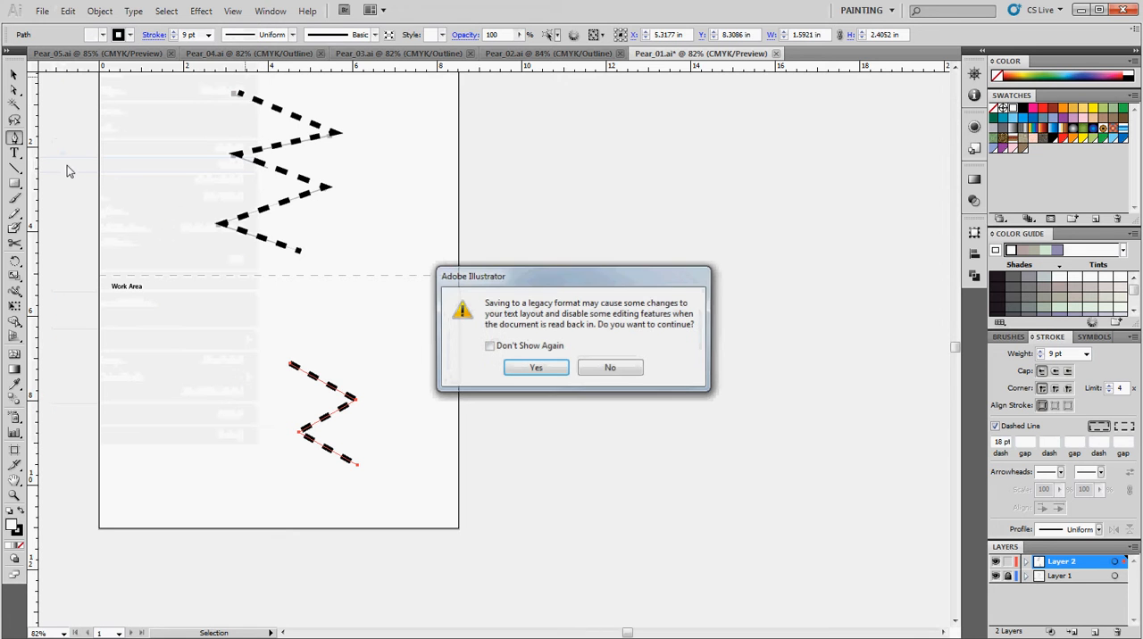
pyautogui.click(535, 368)
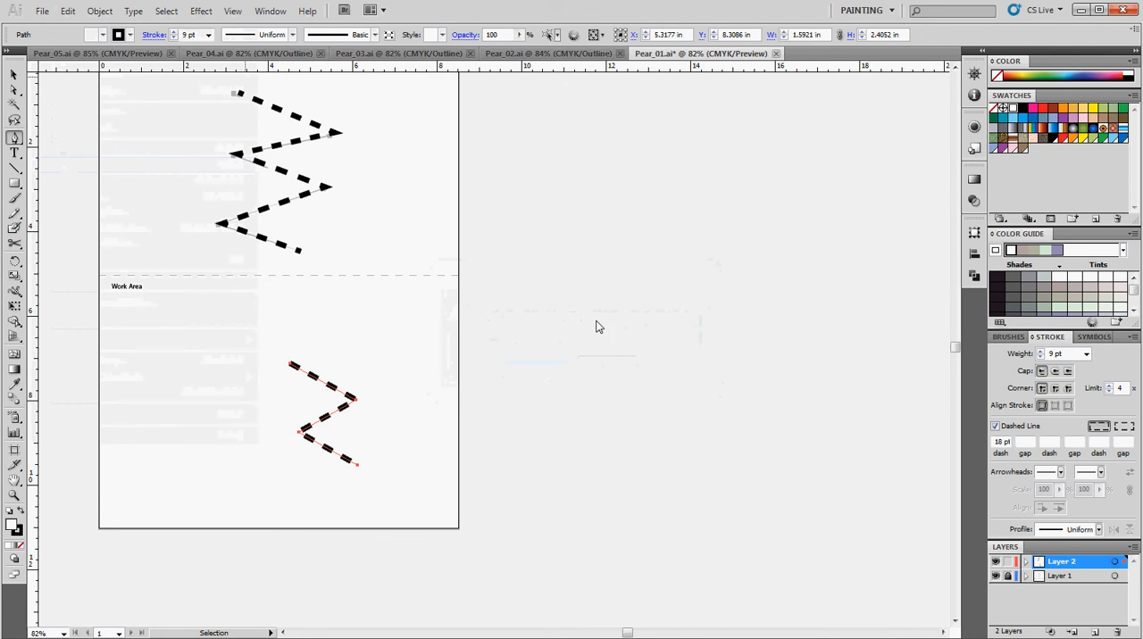
# Trace the stepped template line in Pear_02.ai with straight Pen tool segments and move the path down into the Work Area
pyautogui.click(535, 54)
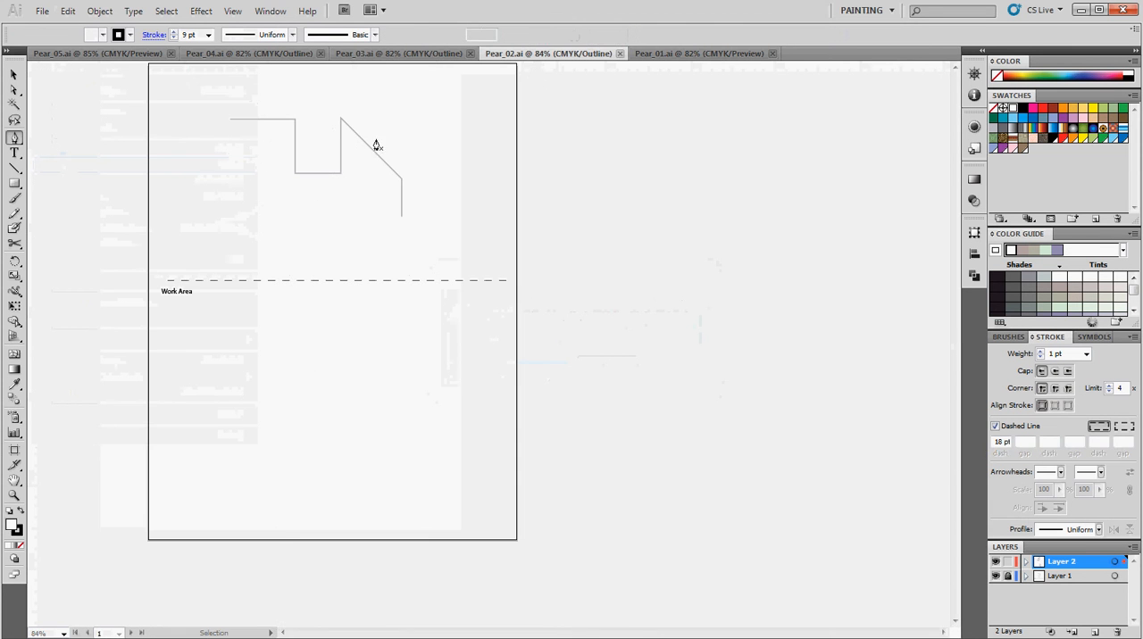
pyautogui.click(230, 118)
pyautogui.click(284, 125)
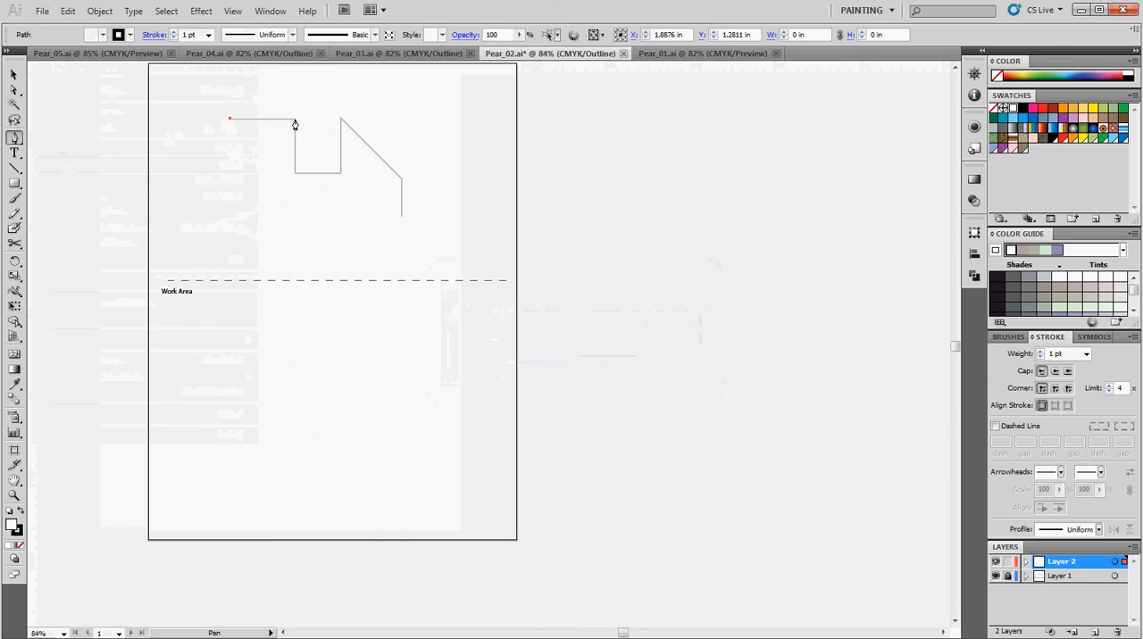
pyautogui.click(295, 120)
pyautogui.click(295, 178)
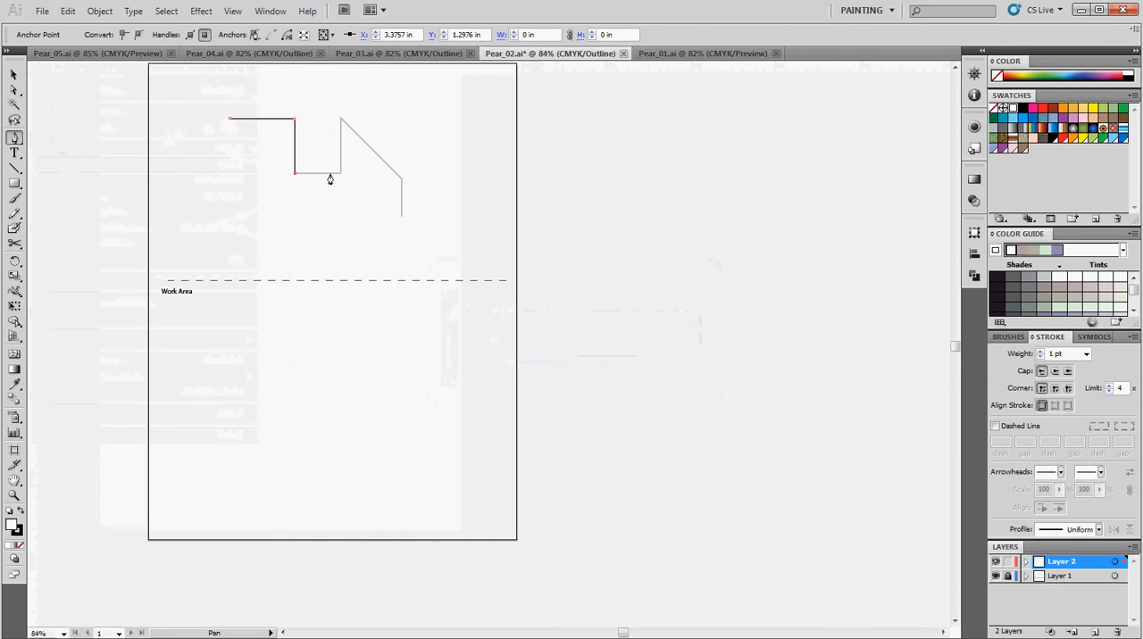
pyautogui.click(341, 120)
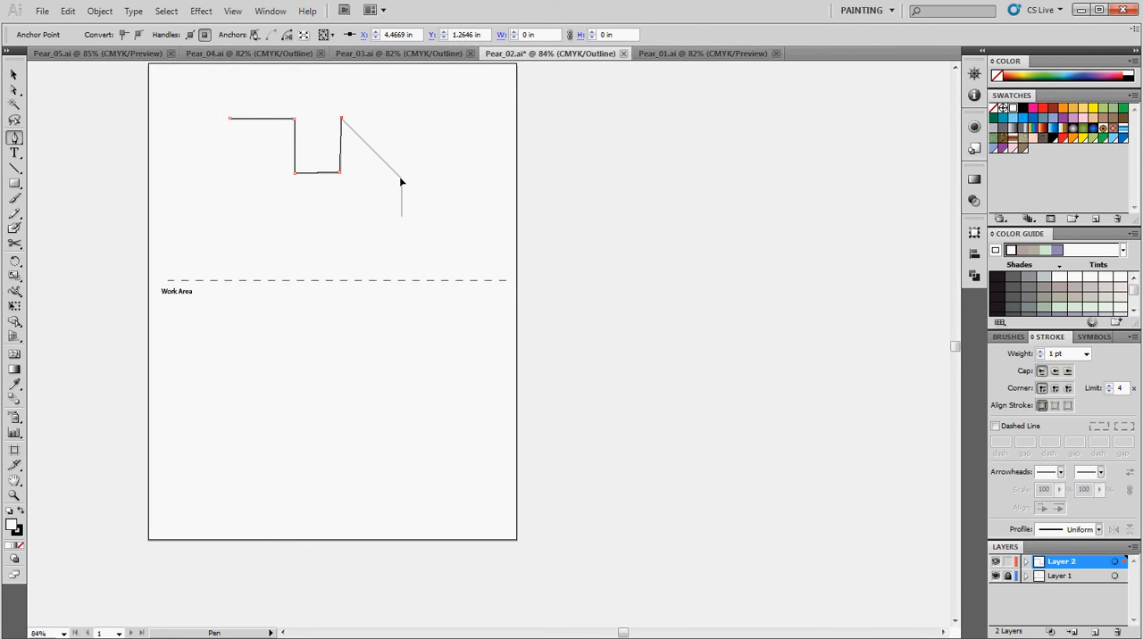
pyautogui.click(400, 179)
pyautogui.press('ctrl')
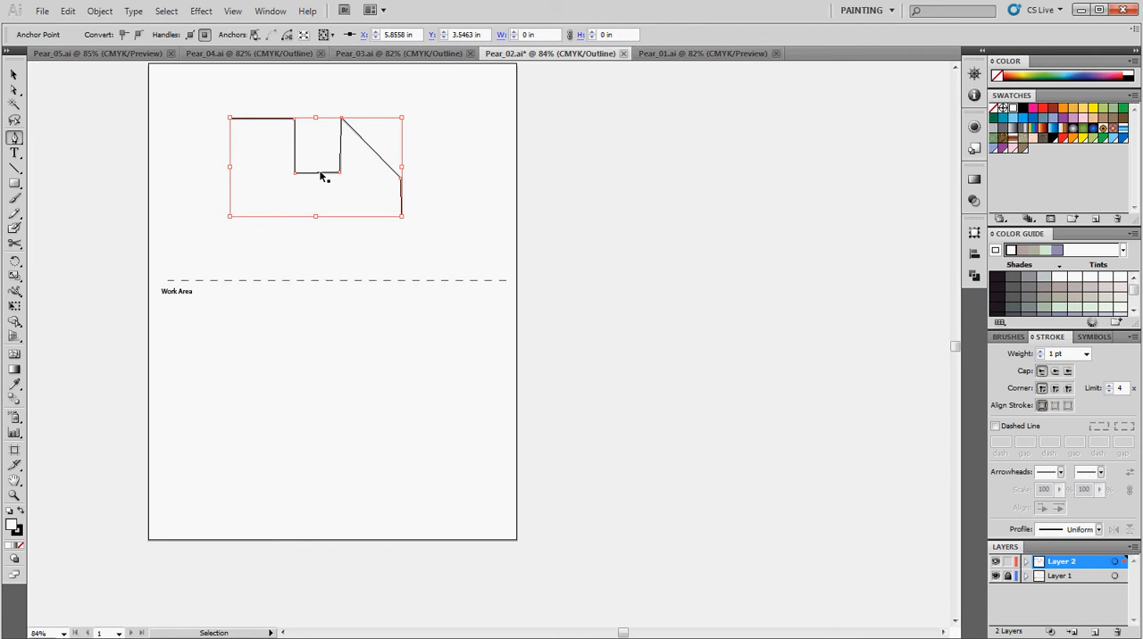
pyautogui.moveTo(321, 176); pyautogui.dragTo(331, 399)
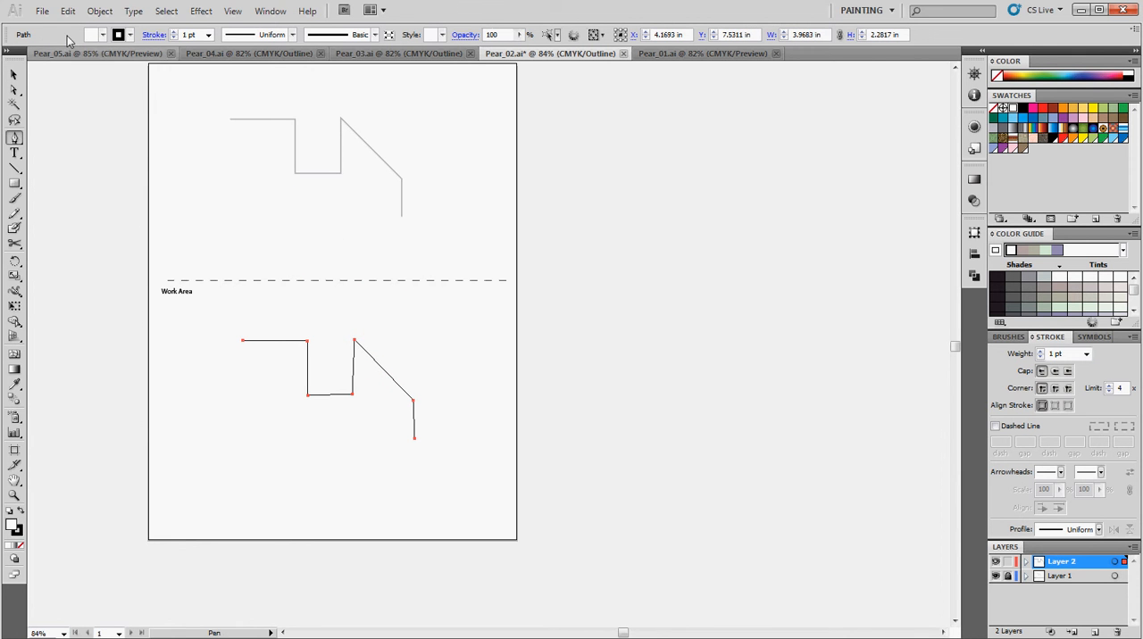
# Save Pear_02.ai, keeping its legacy format, and bring up the Pear_03.ai document
pyautogui.click(42, 12)
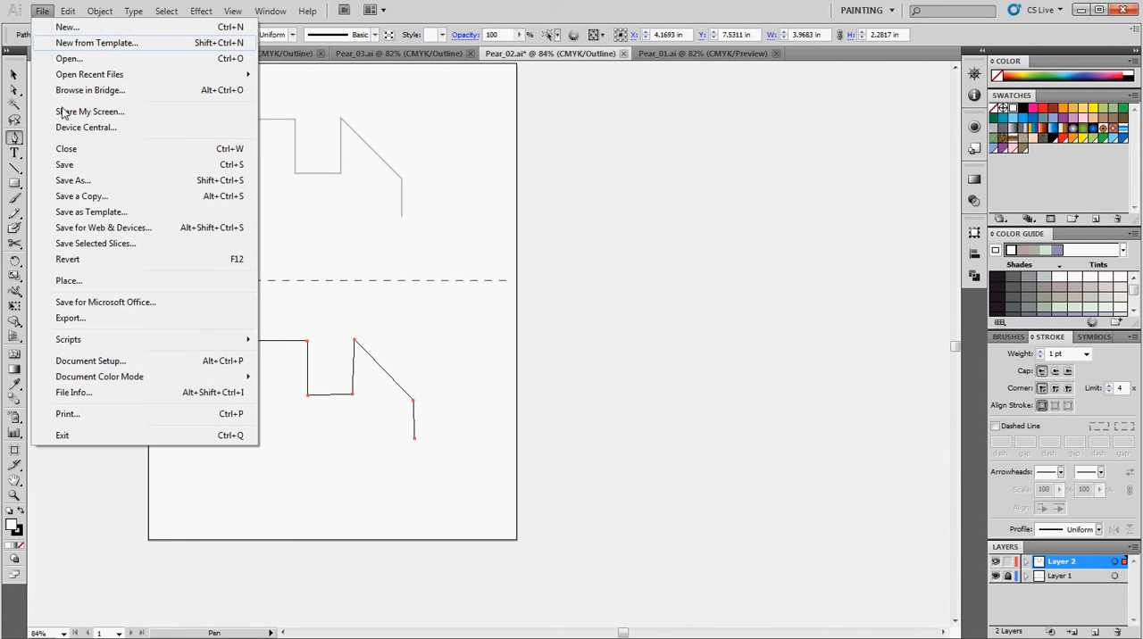
pyautogui.click(80, 166)
pyautogui.click(532, 364)
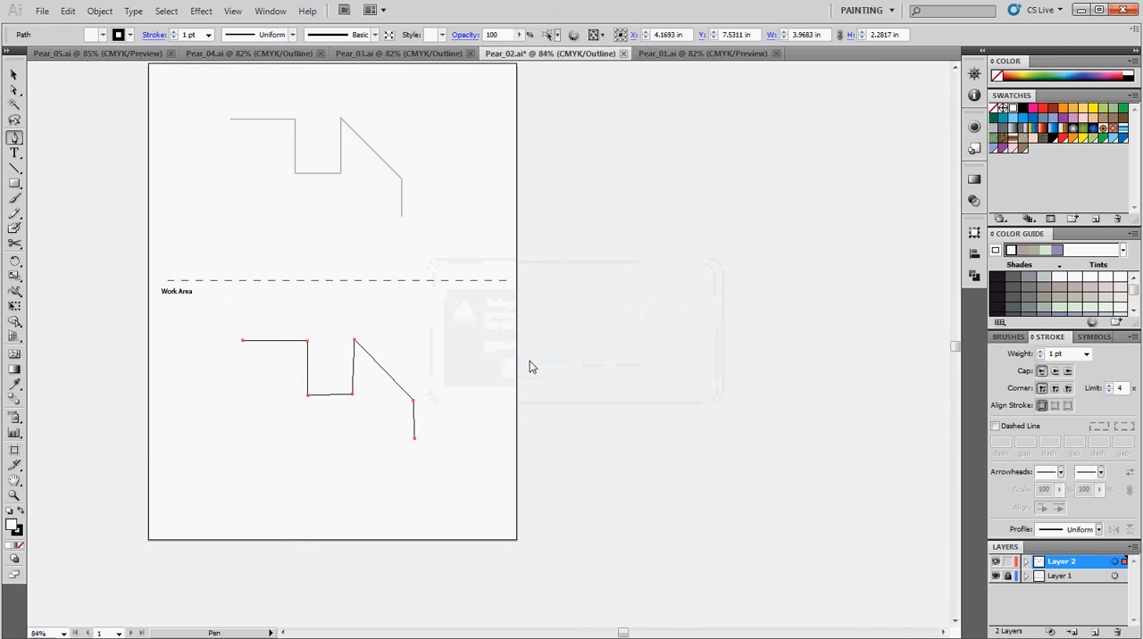
pyautogui.click(401, 54)
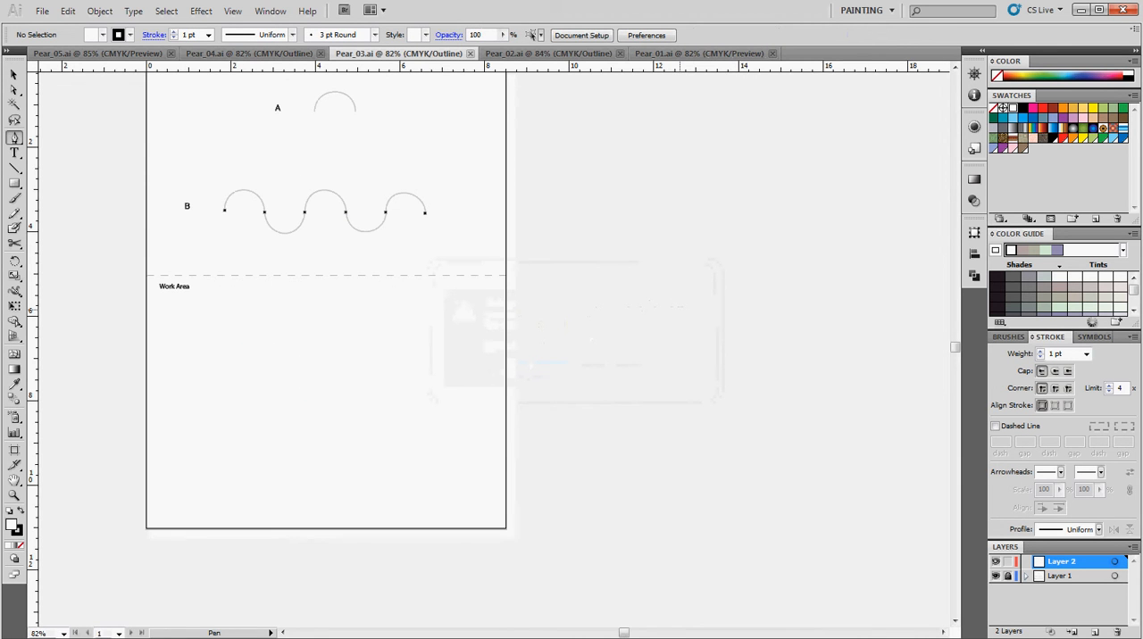
pyautogui.click(1079, 11)
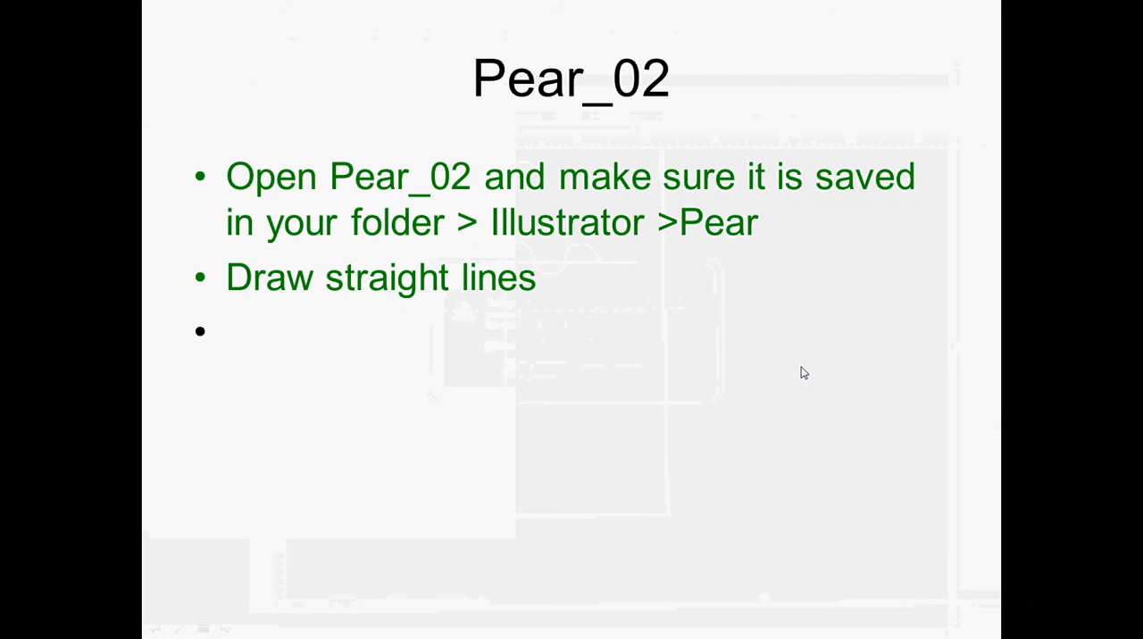
pyautogui.click(800, 367)
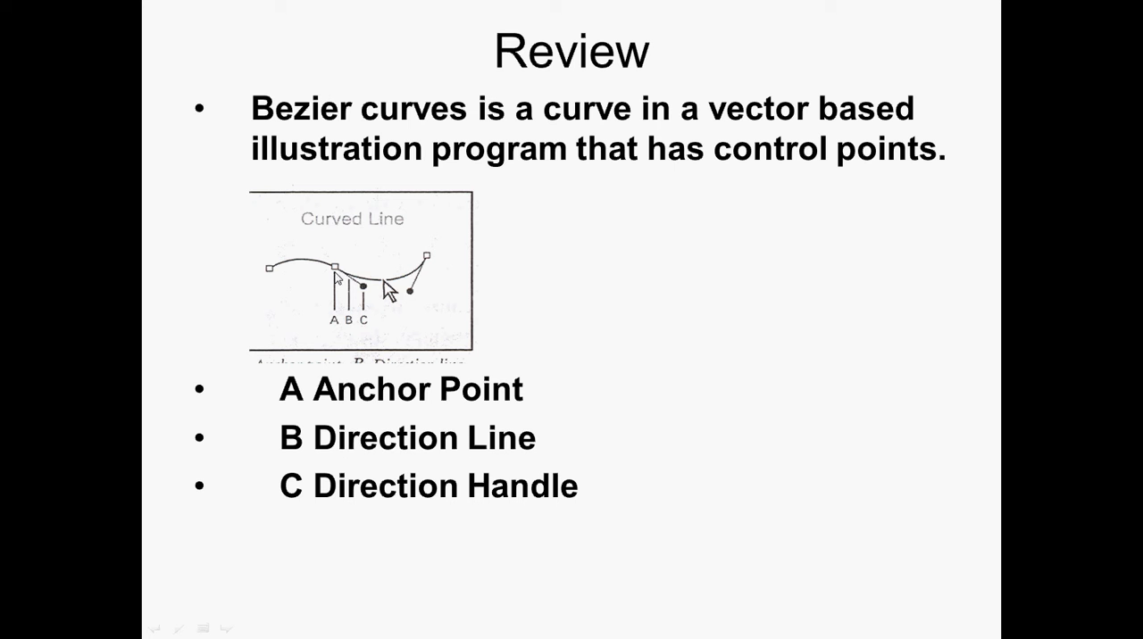
pyautogui.click(336, 278)
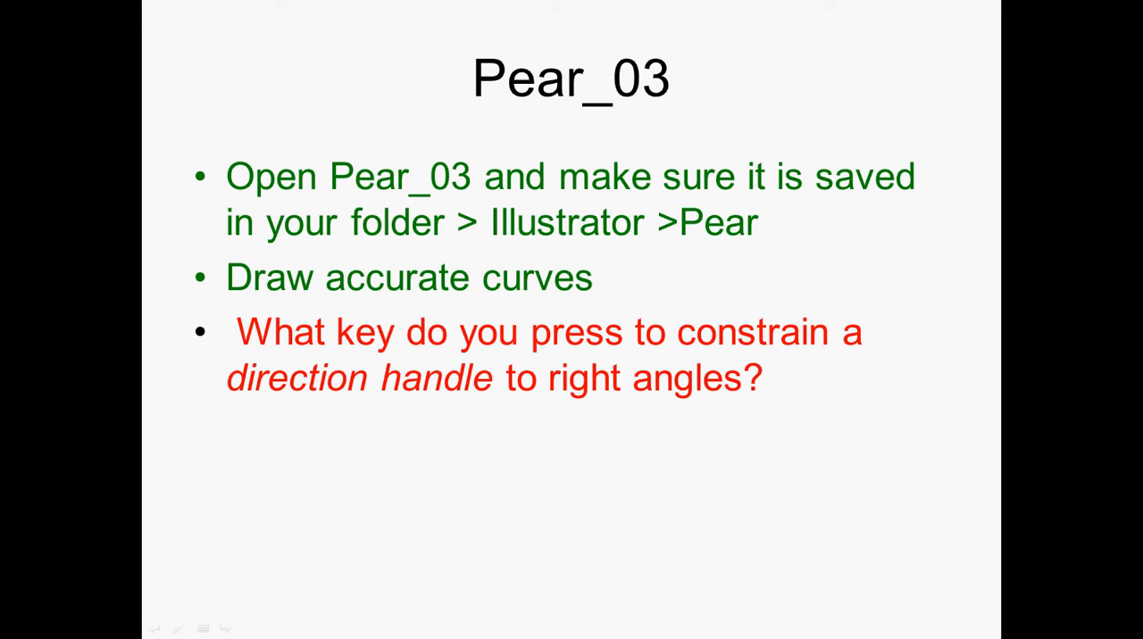
# Return to Illustrator and trace wave B in Pear_03.ai with the Pen tool, using six smooth anchor points with direction handles constrained vertically
pyautogui.hotkey('alt', 'Tab')
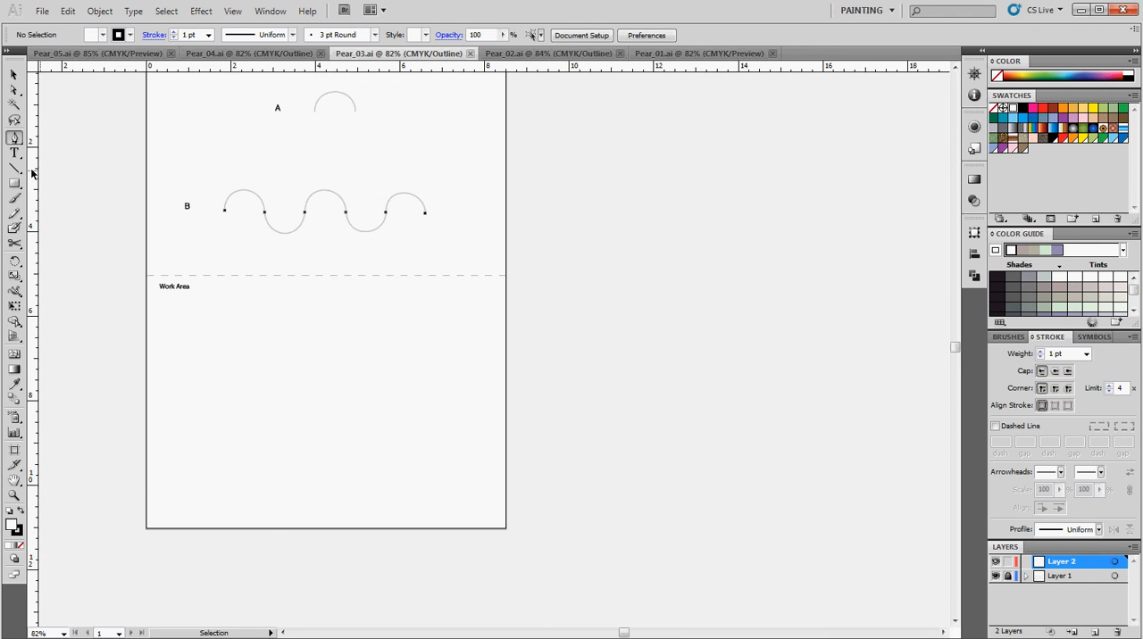
pyautogui.click(14, 494)
pyautogui.click(350, 227)
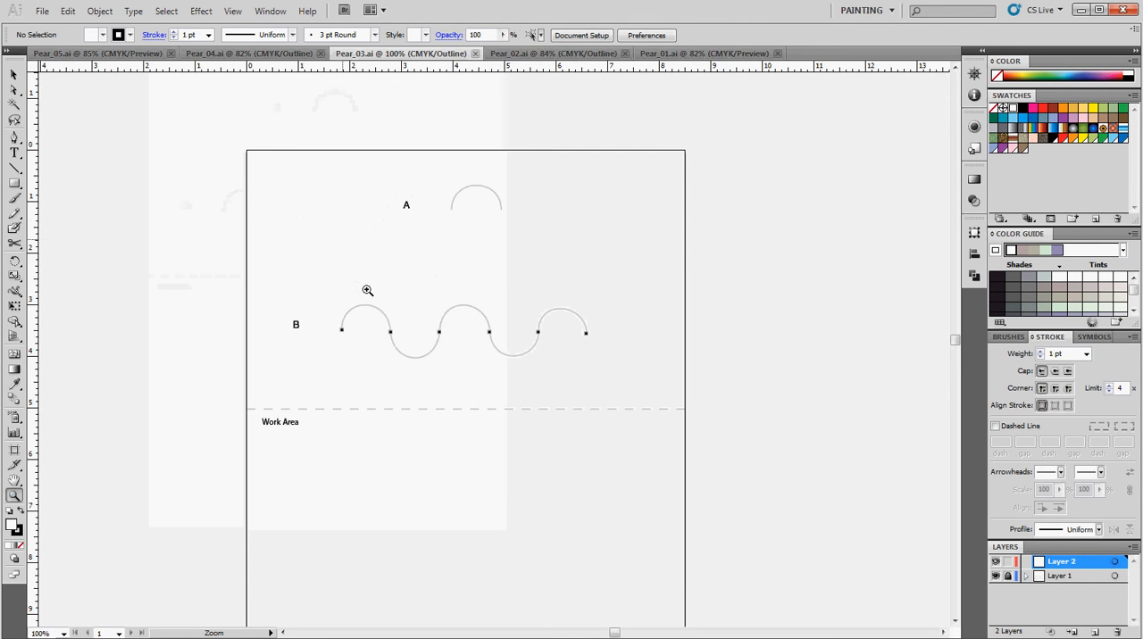
pyautogui.click(431, 329)
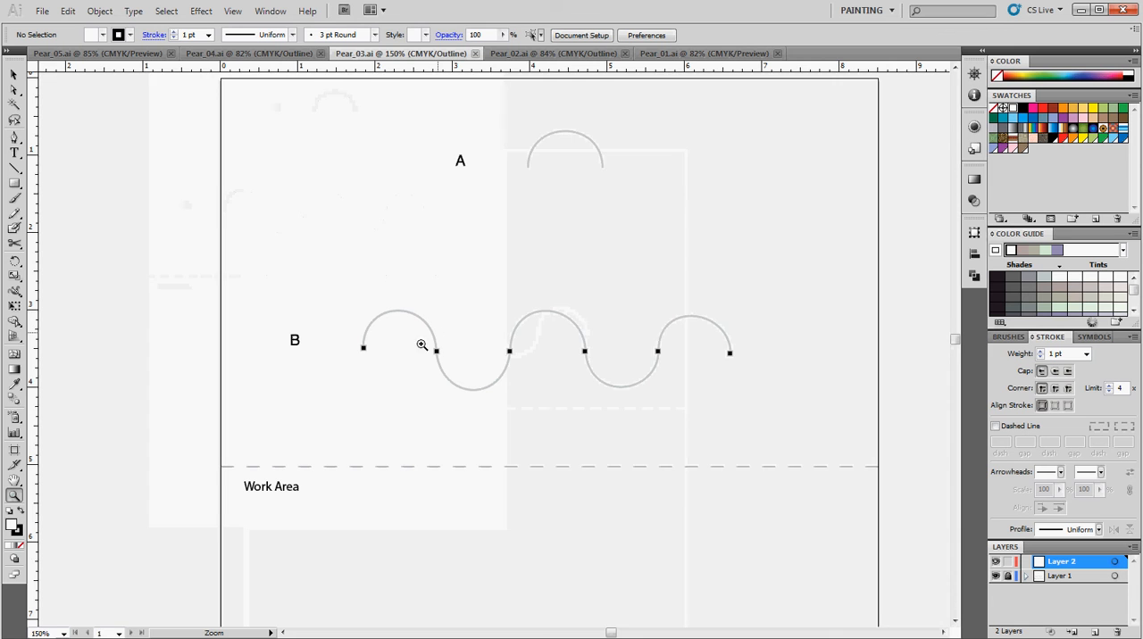
pyautogui.click(14, 137)
pyautogui.moveTo(363, 349); pyautogui.dragTo(365, 295)
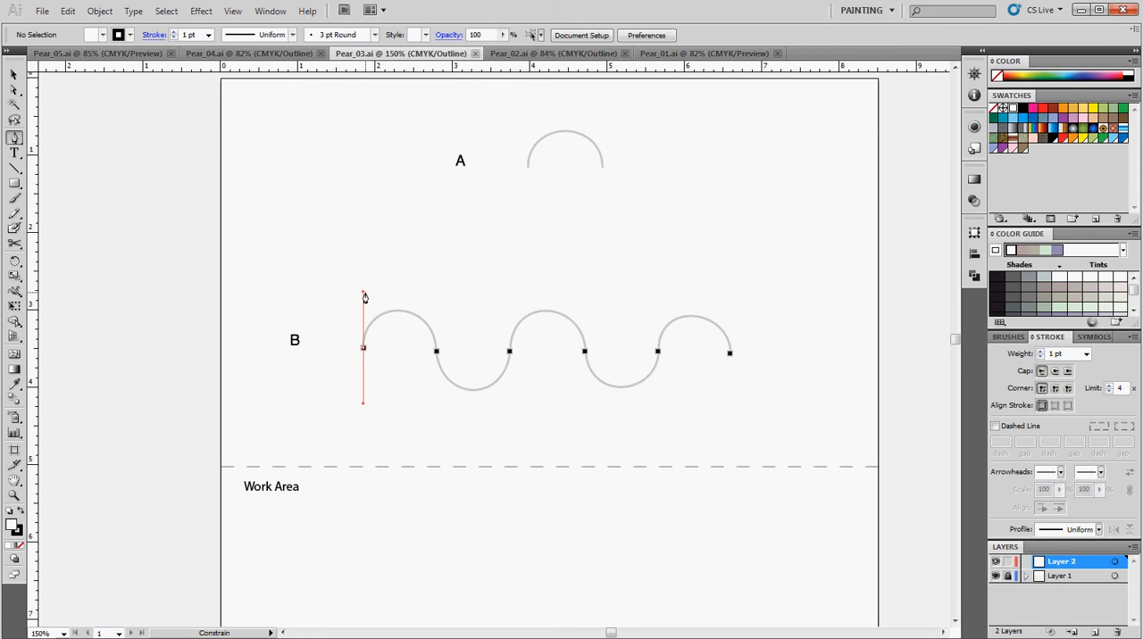
pyautogui.moveTo(365, 296); pyautogui.dragTo(364, 295)
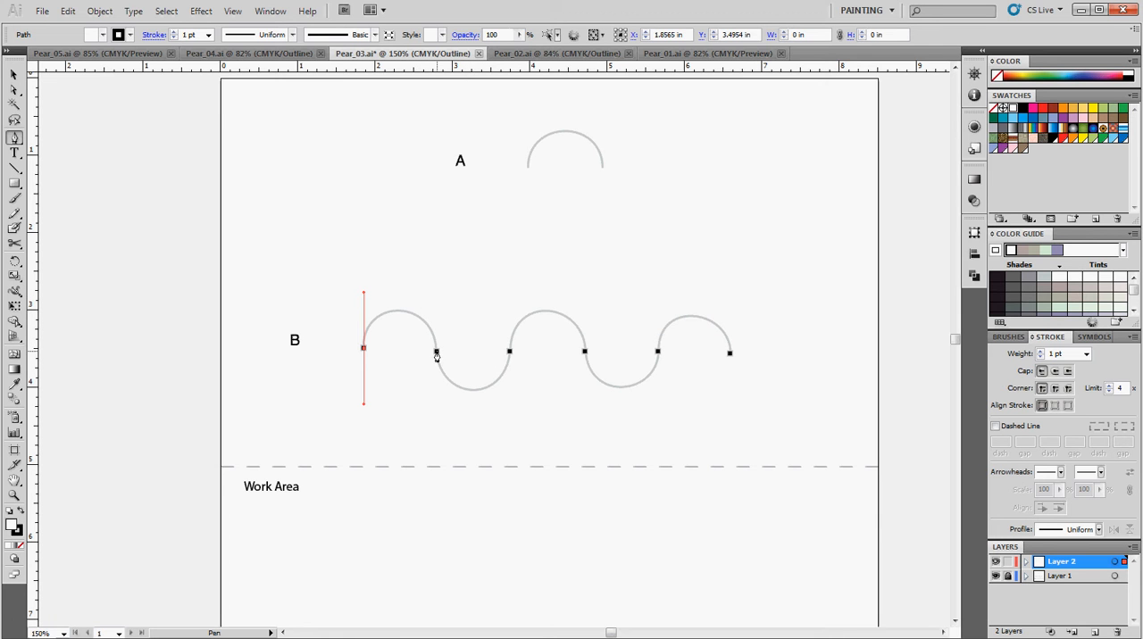
pyautogui.moveTo(437, 351); pyautogui.dragTo(439, 403)
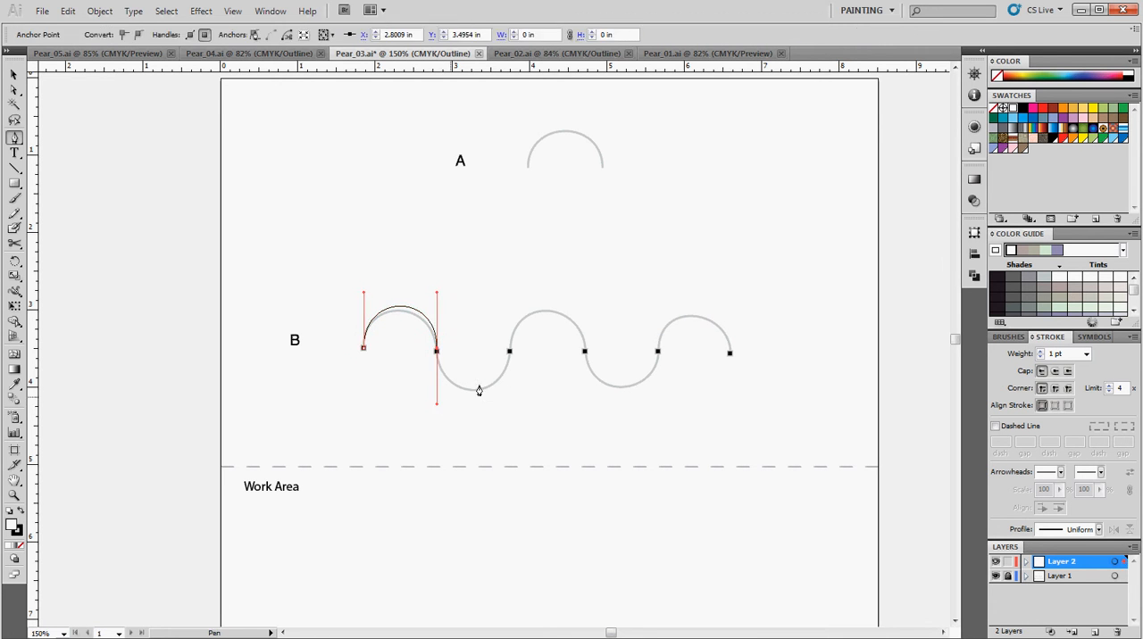
pyautogui.moveTo(509, 351); pyautogui.dragTo(510, 296)
pyautogui.moveTo(584, 353); pyautogui.dragTo(587, 408)
pyautogui.moveTo(658, 351); pyautogui.dragTo(658, 289)
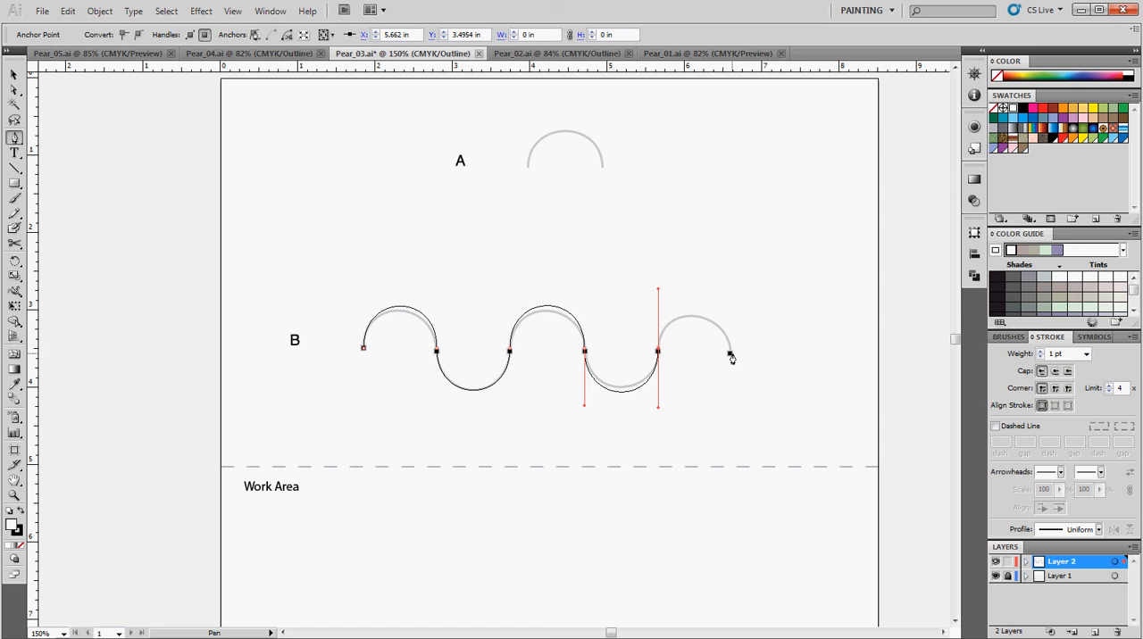
pyautogui.moveTo(729, 353); pyautogui.dragTo(730, 404)
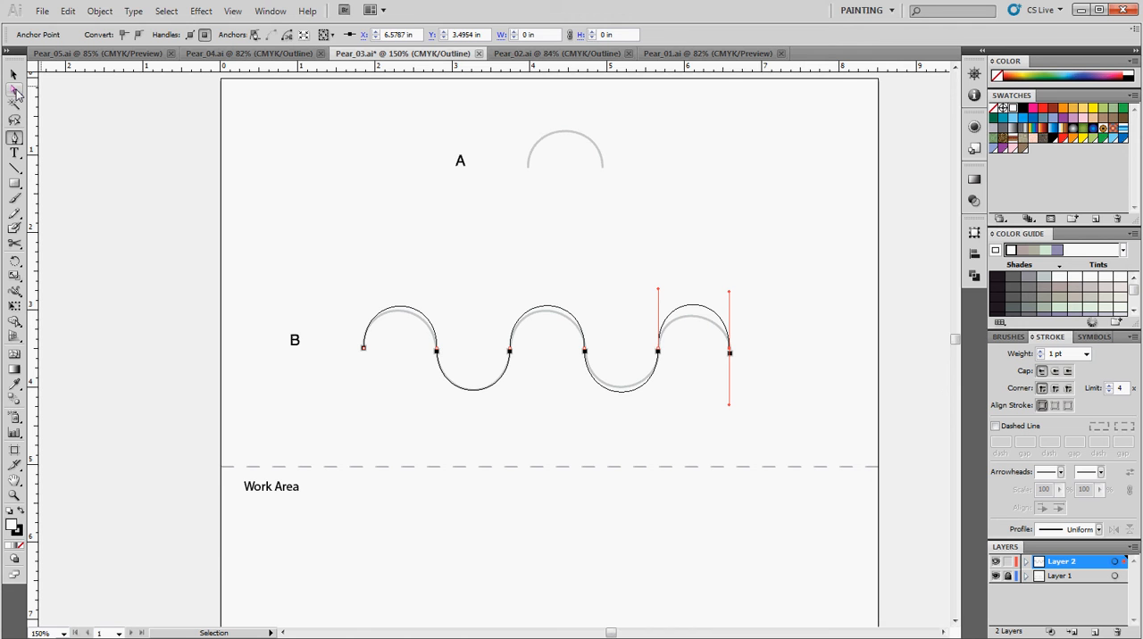
# Nudge the second and third anchor points of the traced wave slightly with the Direct Selection tool to refine the fit with template B
pyautogui.click(15, 91)
pyautogui.click(429, 406)
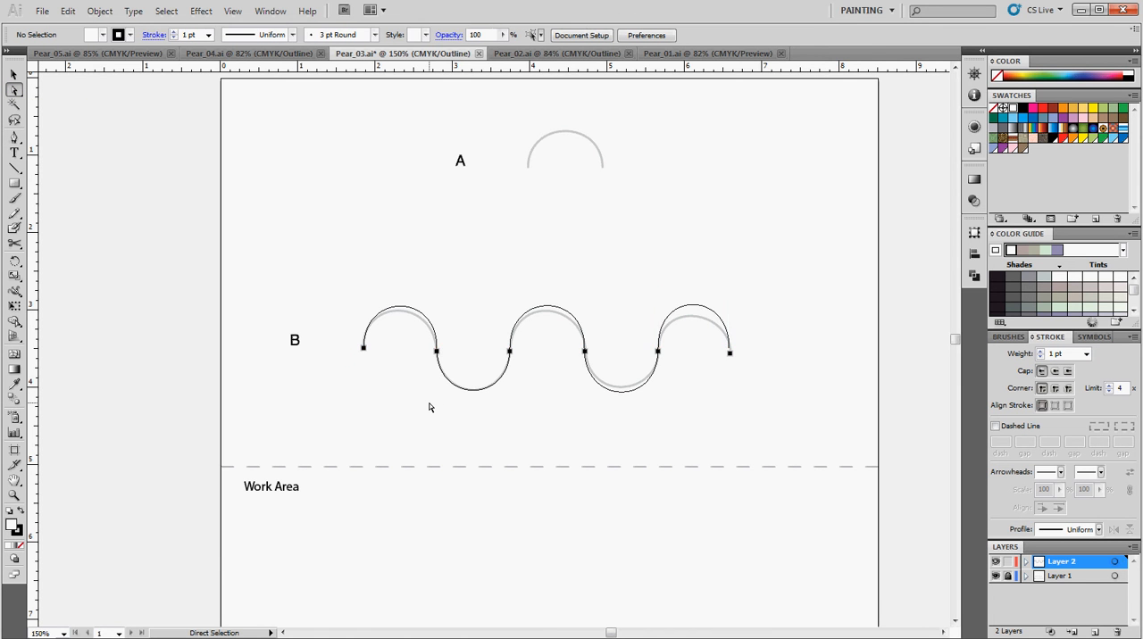
pyautogui.click(438, 351)
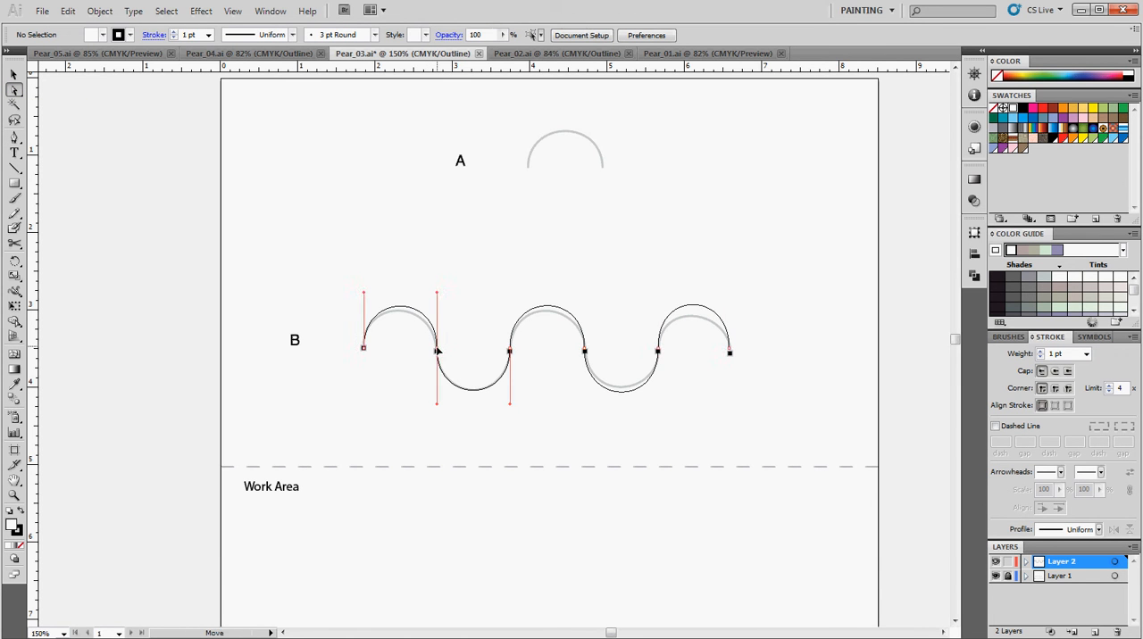
pyautogui.click(437, 352)
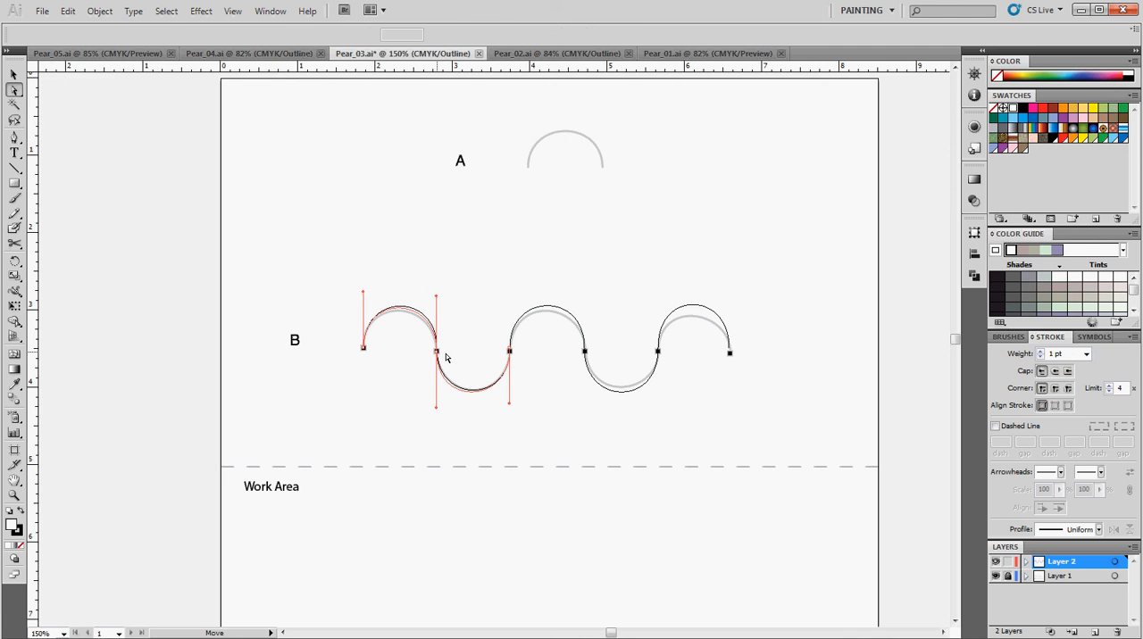
pyautogui.click(488, 351)
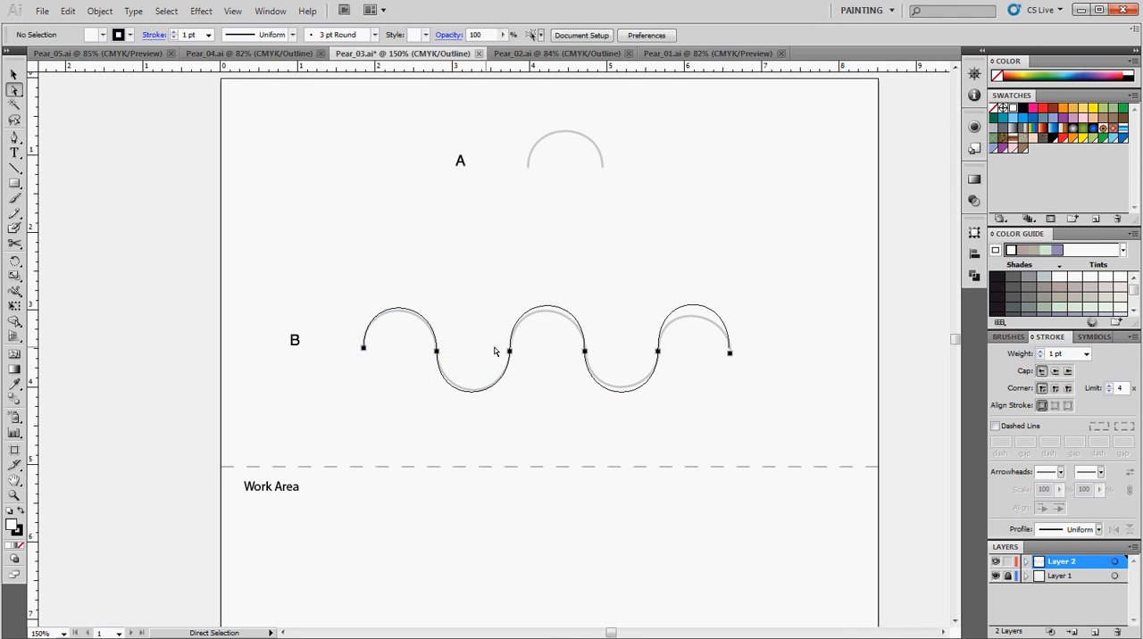
pyautogui.click(510, 351)
pyautogui.moveTo(510, 349); pyautogui.dragTo(511, 352)
pyautogui.click(541, 356)
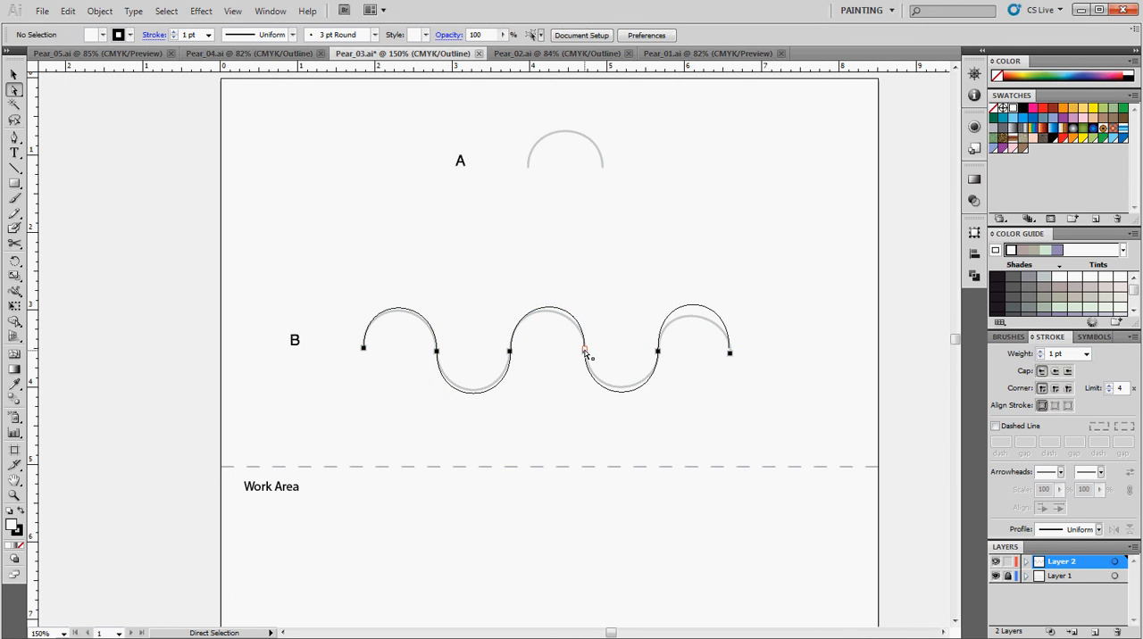
# Shift the fourth, fifth and last anchor points of the traced wave slightly down to about Y 3.53, 3.54 and 3.55 in
pyautogui.moveTo(585, 352); pyautogui.dragTo(585, 355)
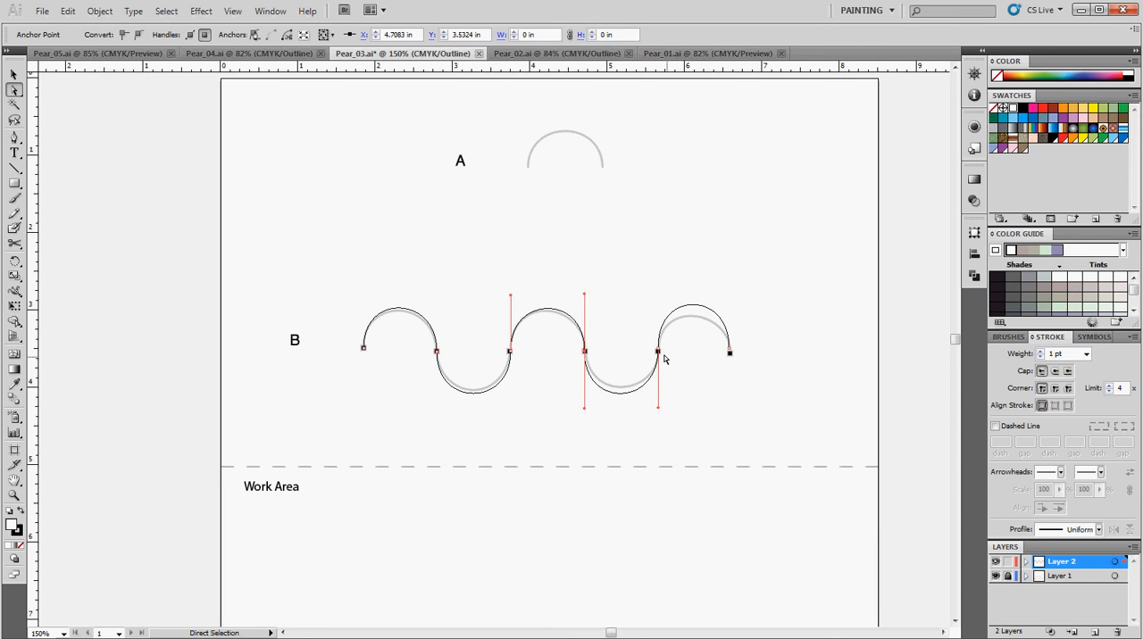
pyautogui.click(665, 357)
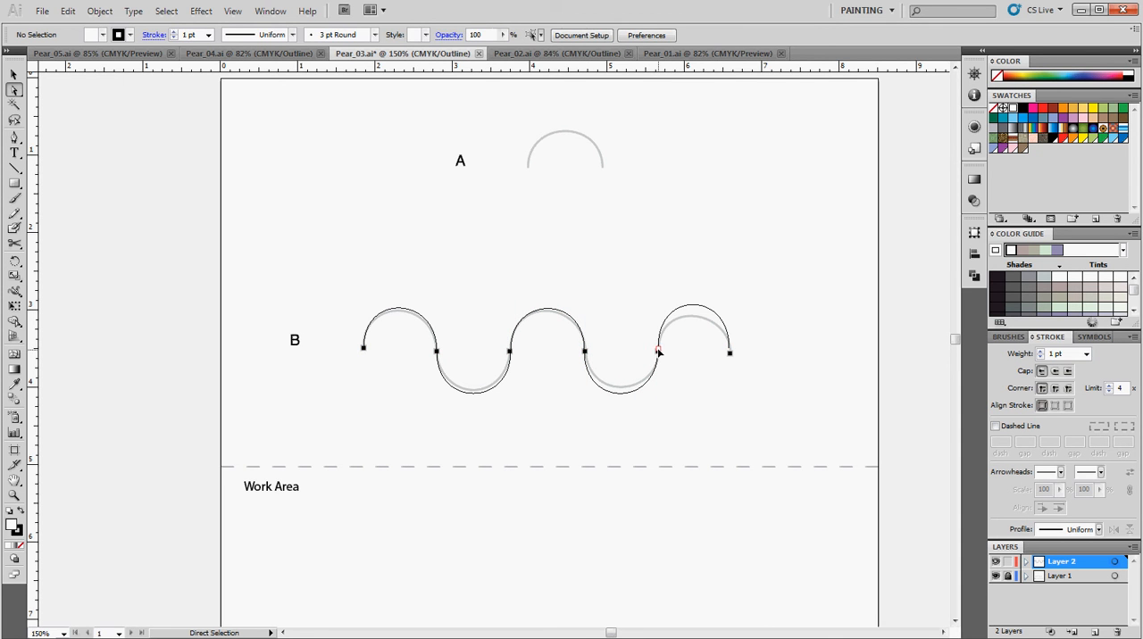
pyautogui.click(659, 352)
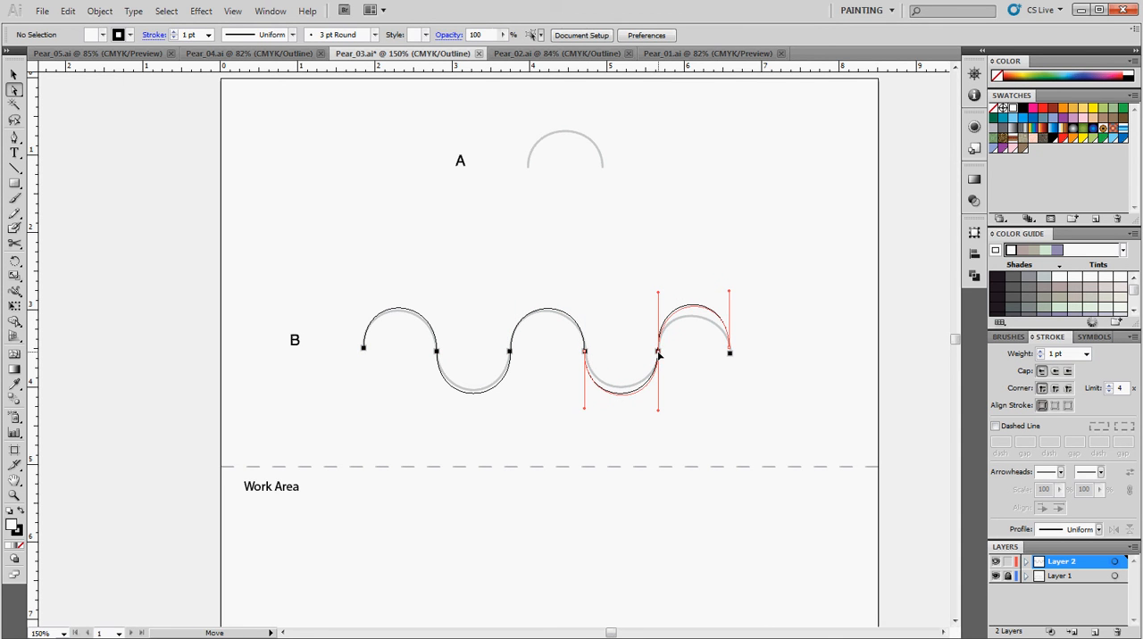
pyautogui.click(731, 357)
pyautogui.moveTo(730, 352); pyautogui.dragTo(730, 357)
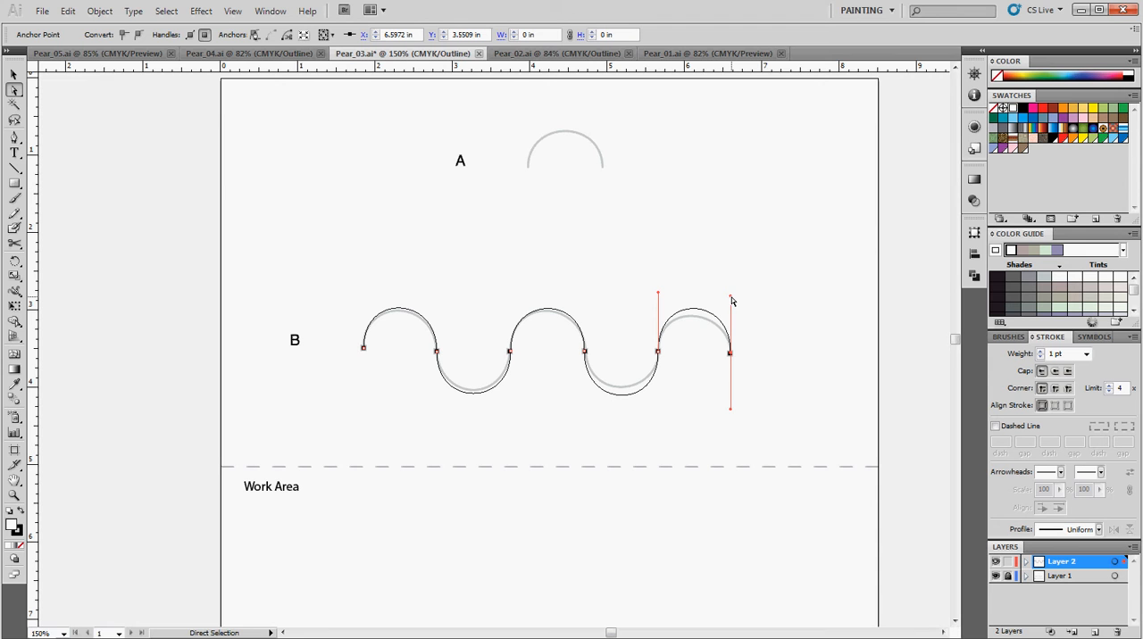
# Shorten the upper direction handles on both ends of the last arch so its curve follows the template
pyautogui.moveTo(731, 299); pyautogui.dragTo(732, 312)
pyautogui.moveTo(659, 298); pyautogui.dragTo(660, 306)
pyautogui.moveTo(732, 311); pyautogui.dragTo(724, 307)
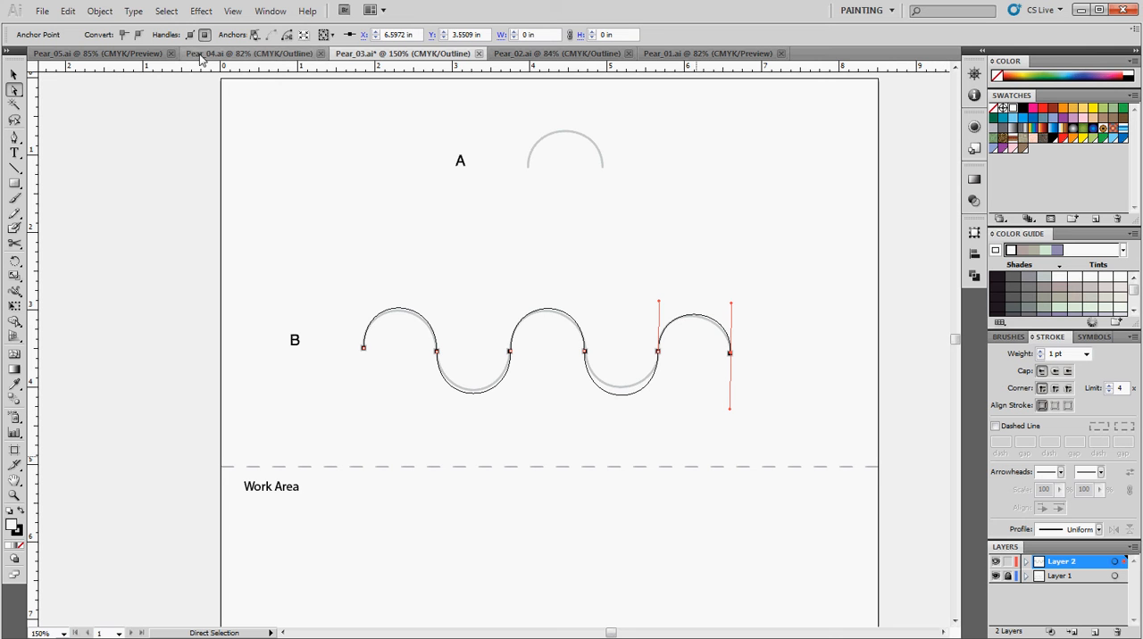
# Save Pear_03.ai and agree to continue saving in the legacy format
pyautogui.click(42, 11)
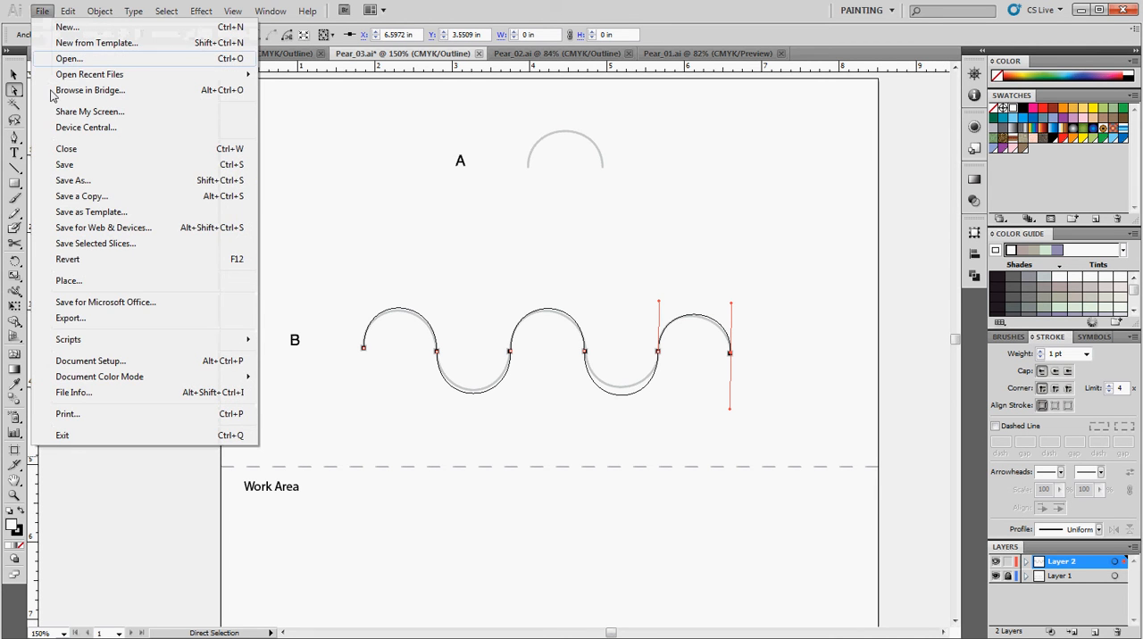
pyautogui.click(64, 164)
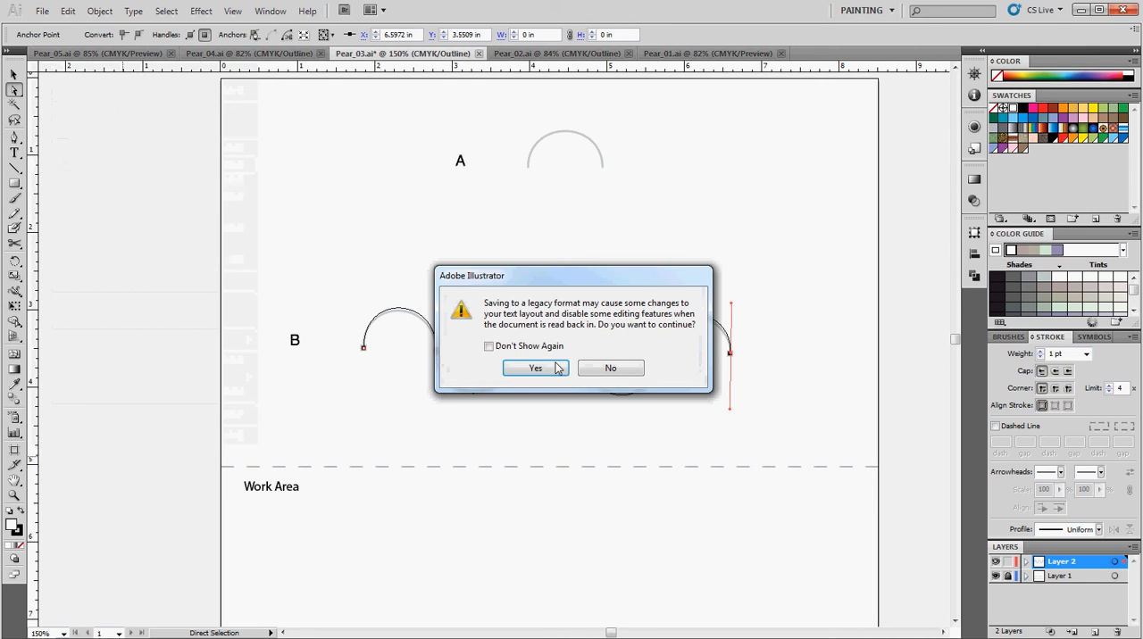
pyautogui.click(545, 366)
# Switch to the slide presentation and advance to the Pear_04 exercise instructions
pyautogui.click(1081, 10)
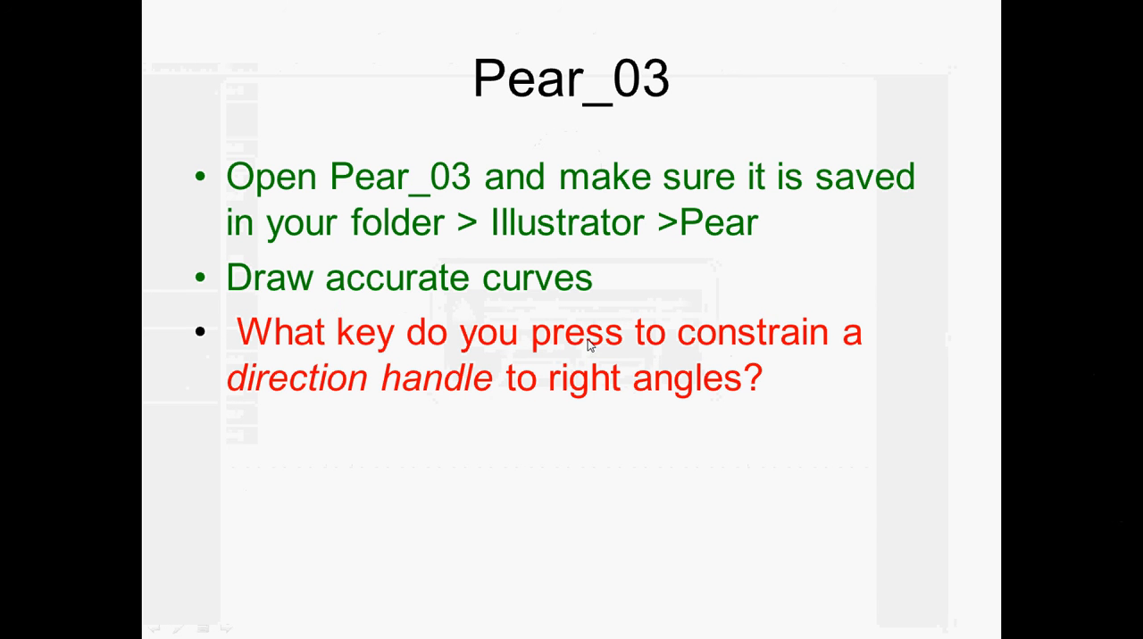
pyautogui.click(543, 391)
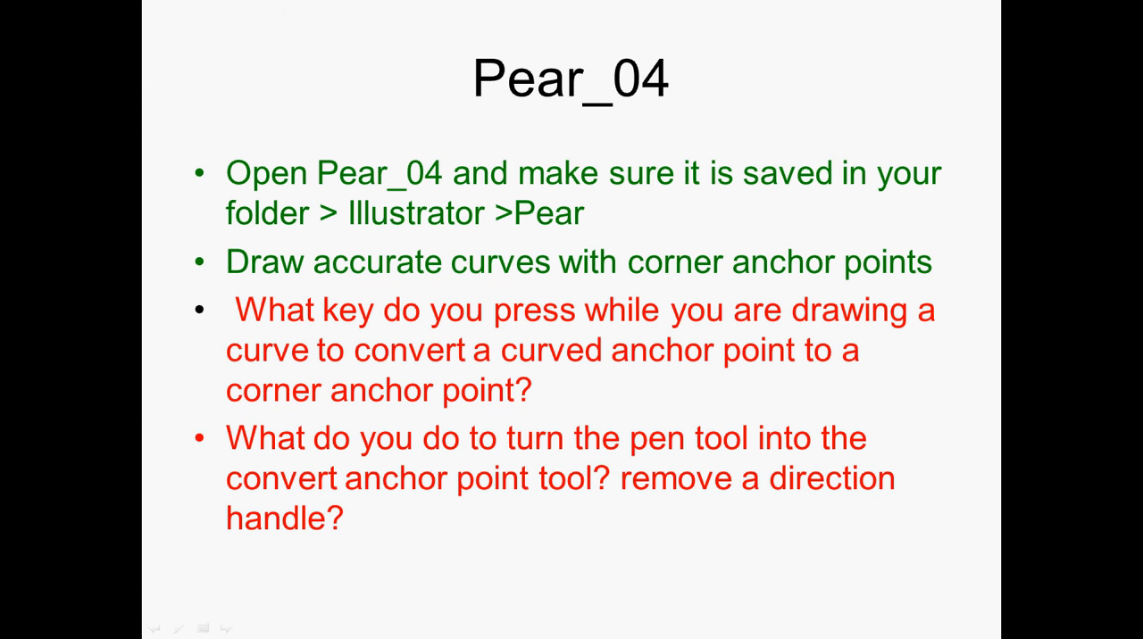
# Return to Illustrator, bring up Pear_04.ai at 200% zoom on the templates and activate the Pen tool
pyautogui.hotkey('alt', 'Tab')
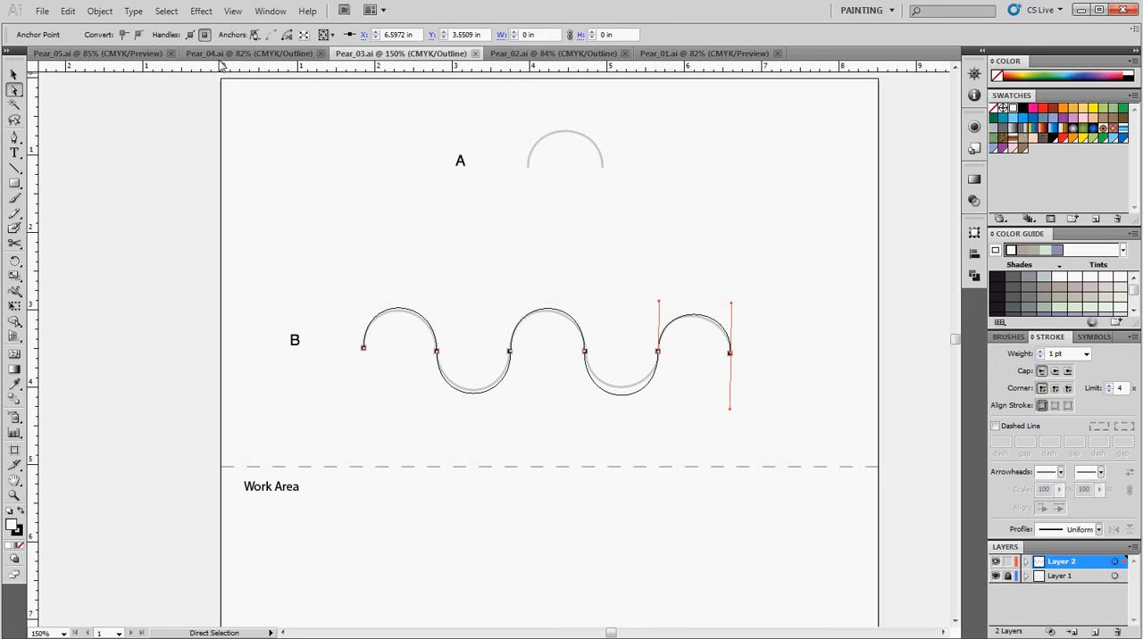
pyautogui.click(205, 55)
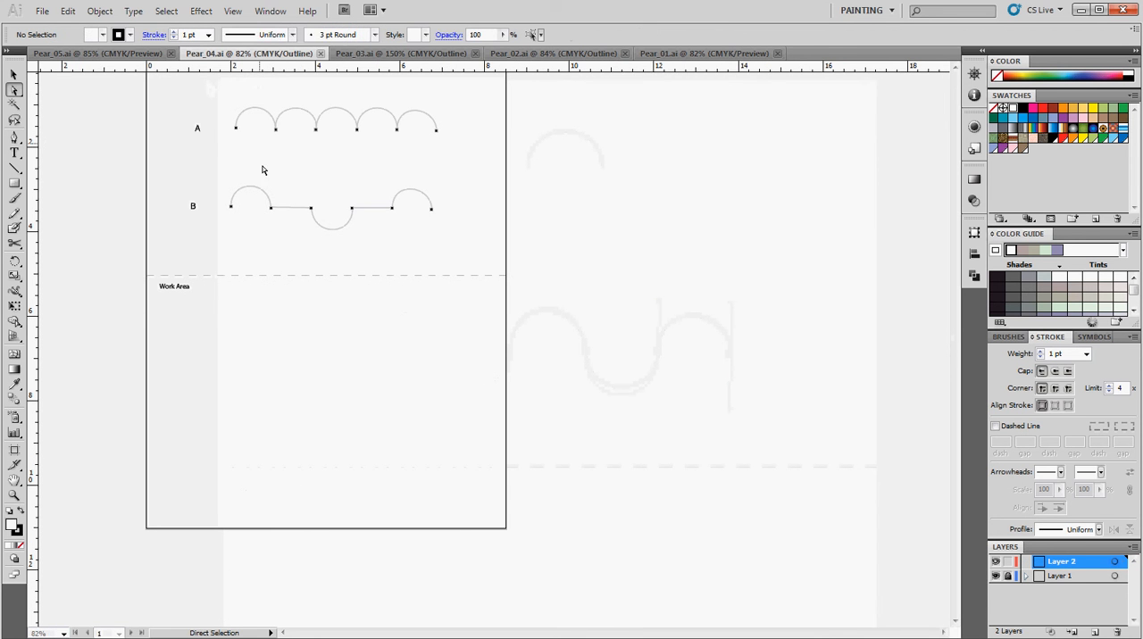
pyautogui.click(14, 494)
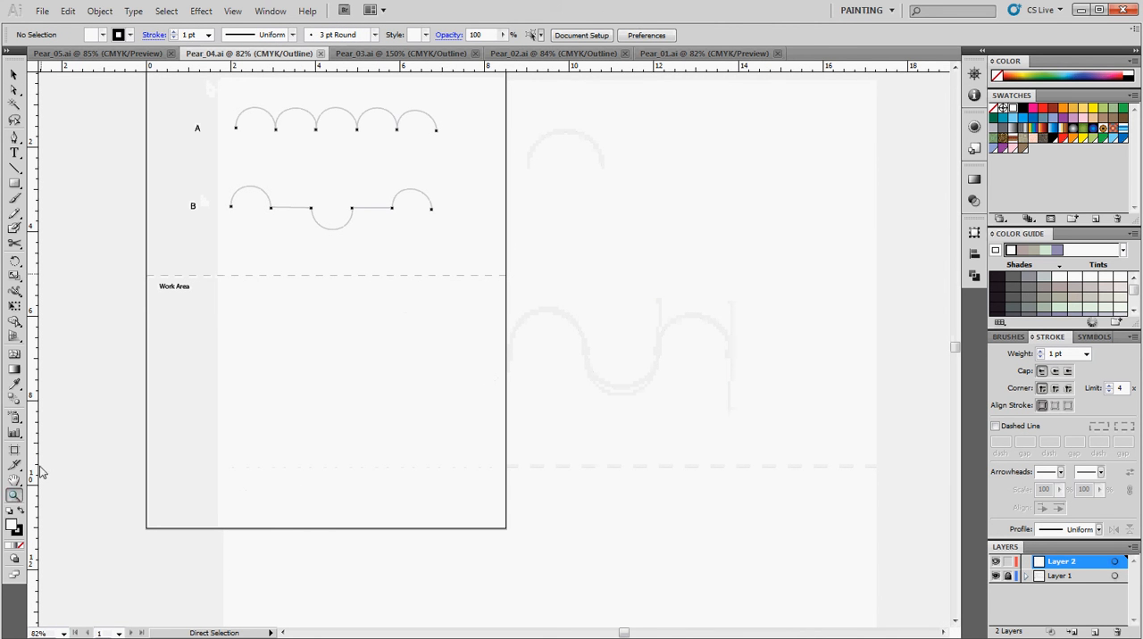
pyautogui.click(311, 127)
pyautogui.click(506, 376)
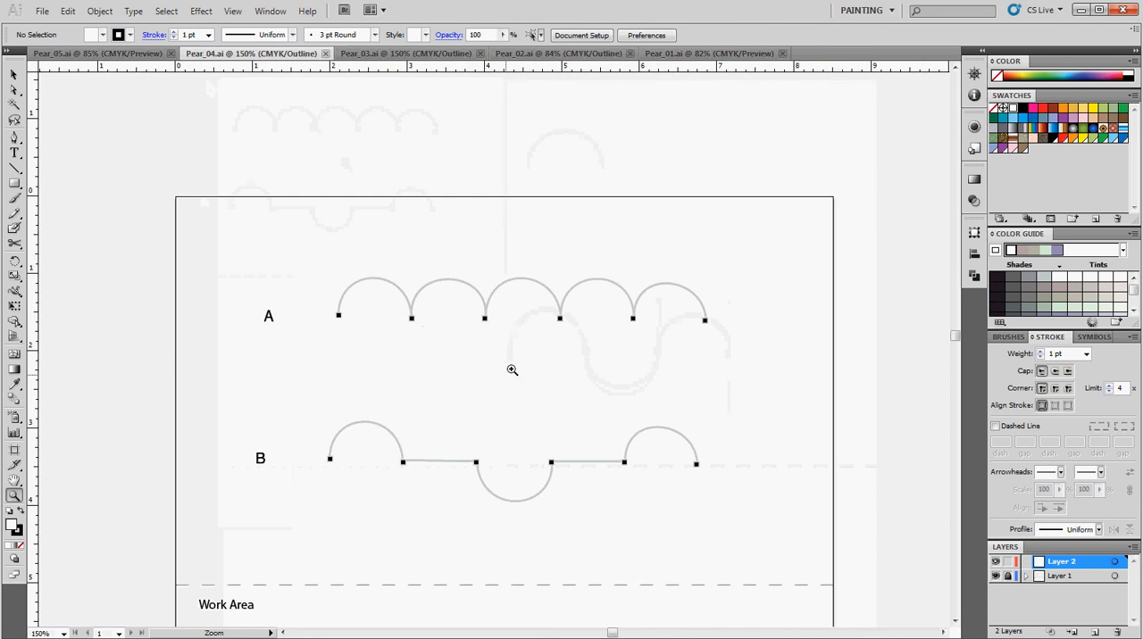
pyautogui.click(416, 331)
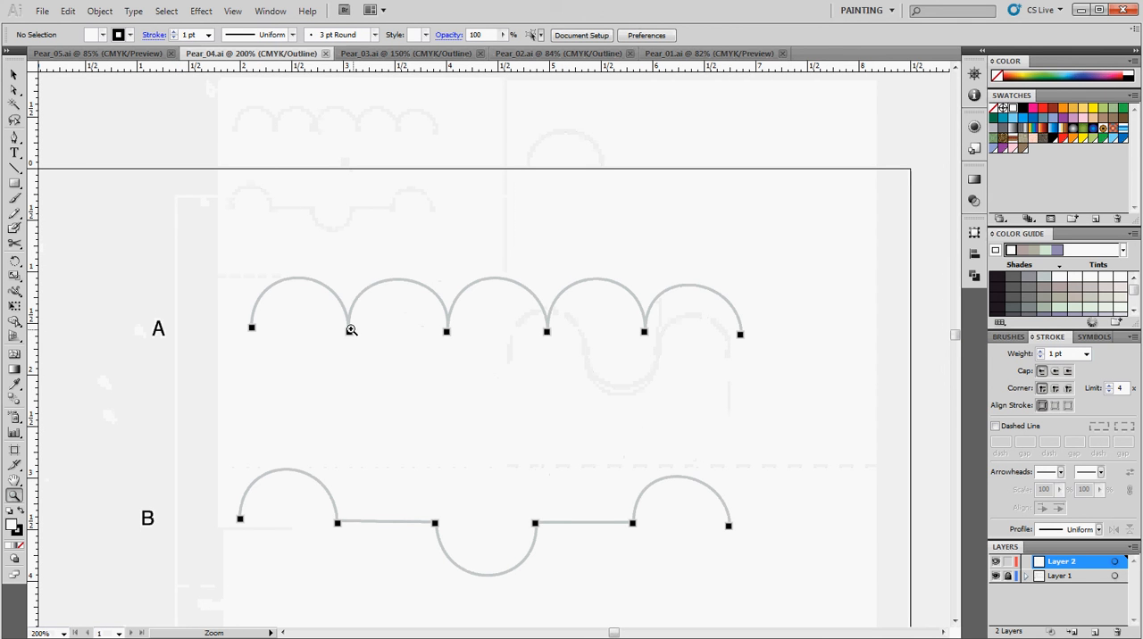
pyautogui.press('p')
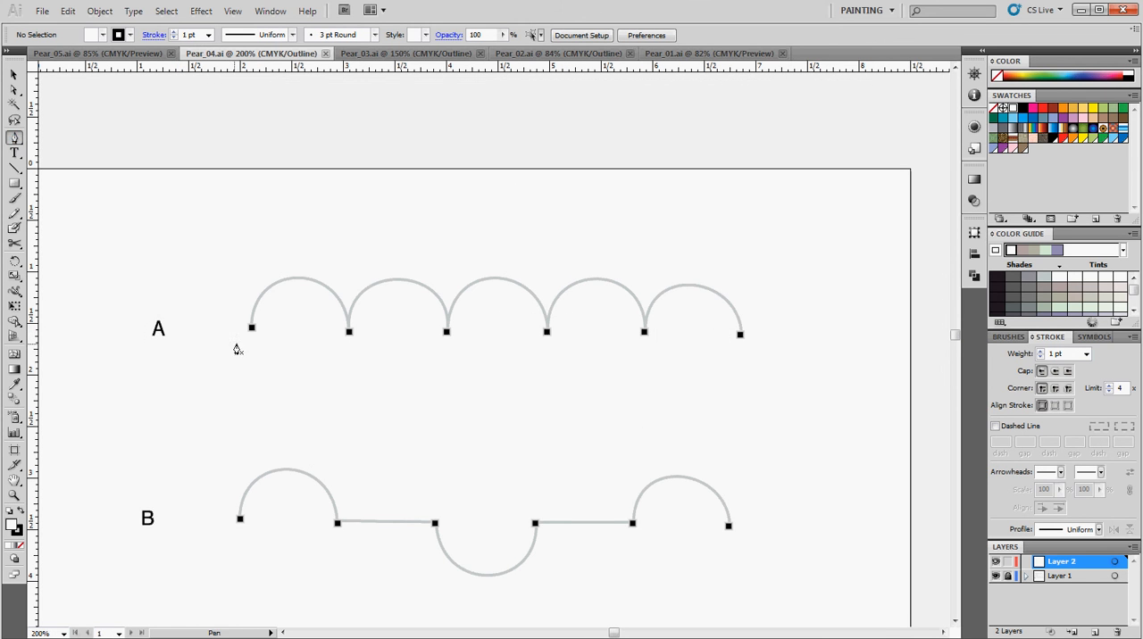
pyautogui.moveTo(253, 330); pyautogui.dragTo(252, 245)
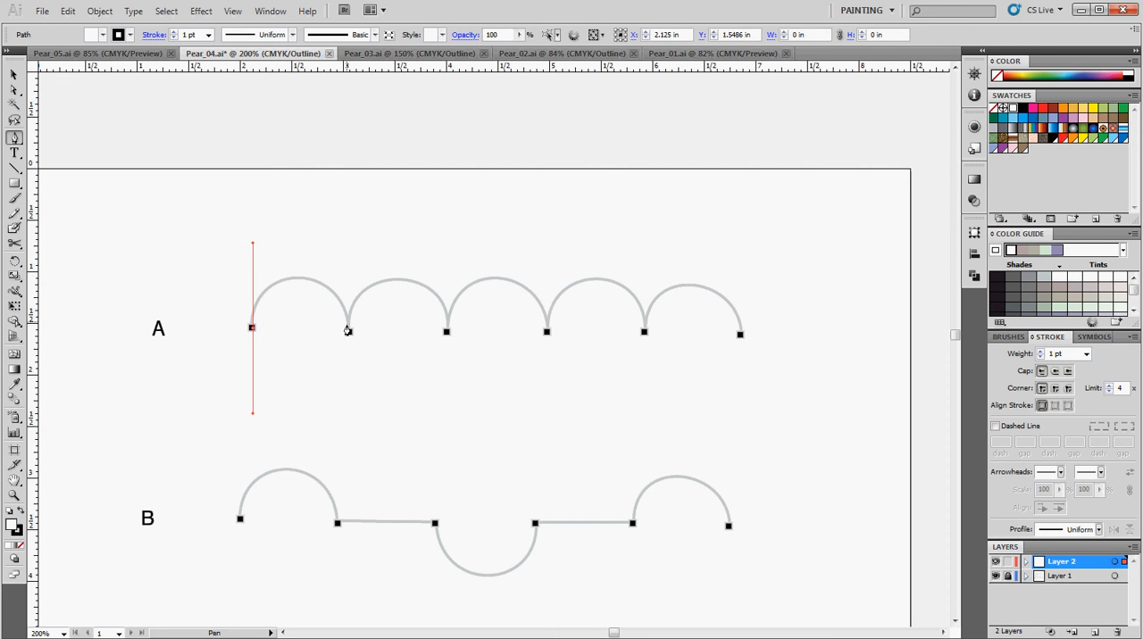
pyautogui.moveTo(349, 331); pyautogui.dragTo(349, 417)
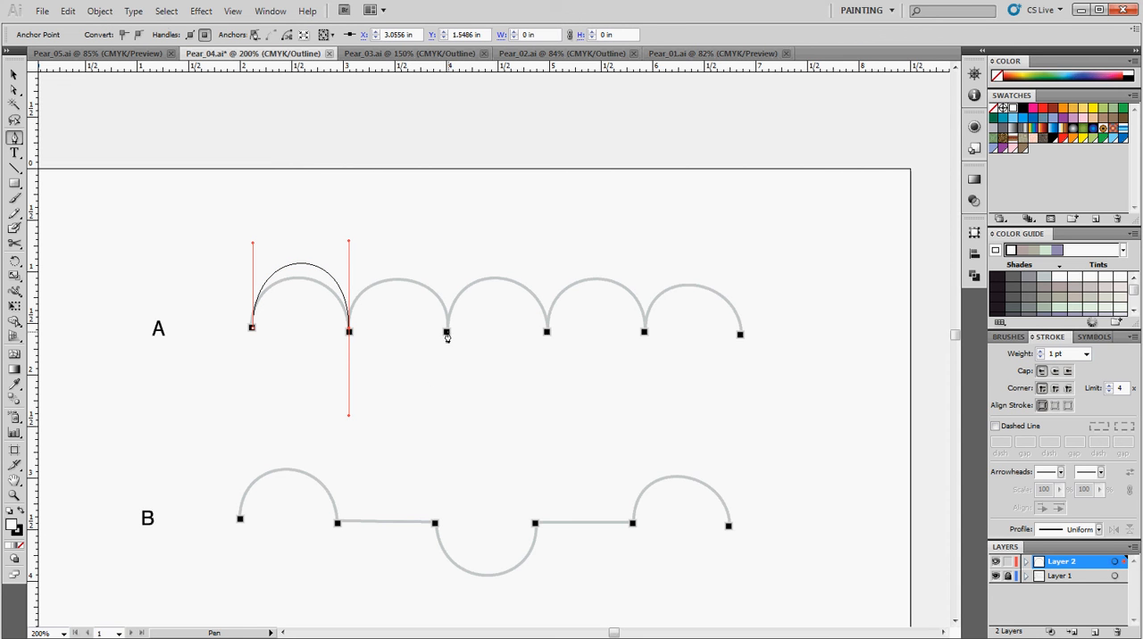
pyautogui.click(446, 333)
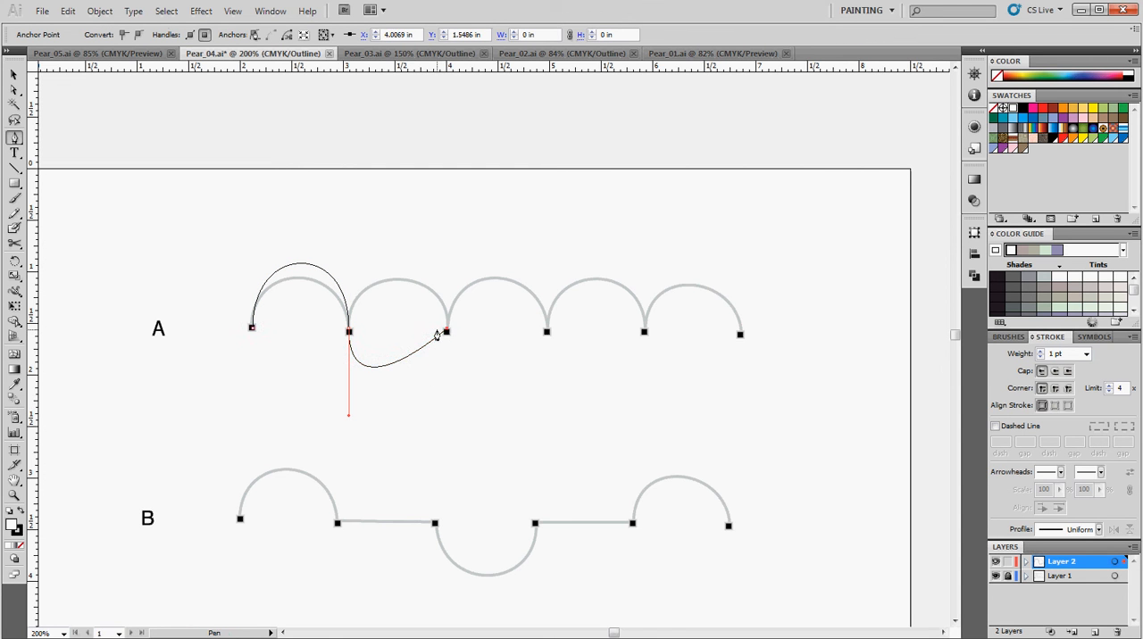
pyautogui.hotkey('ctrl', 'z')
pyautogui.hotkey('ctrl', 'z')
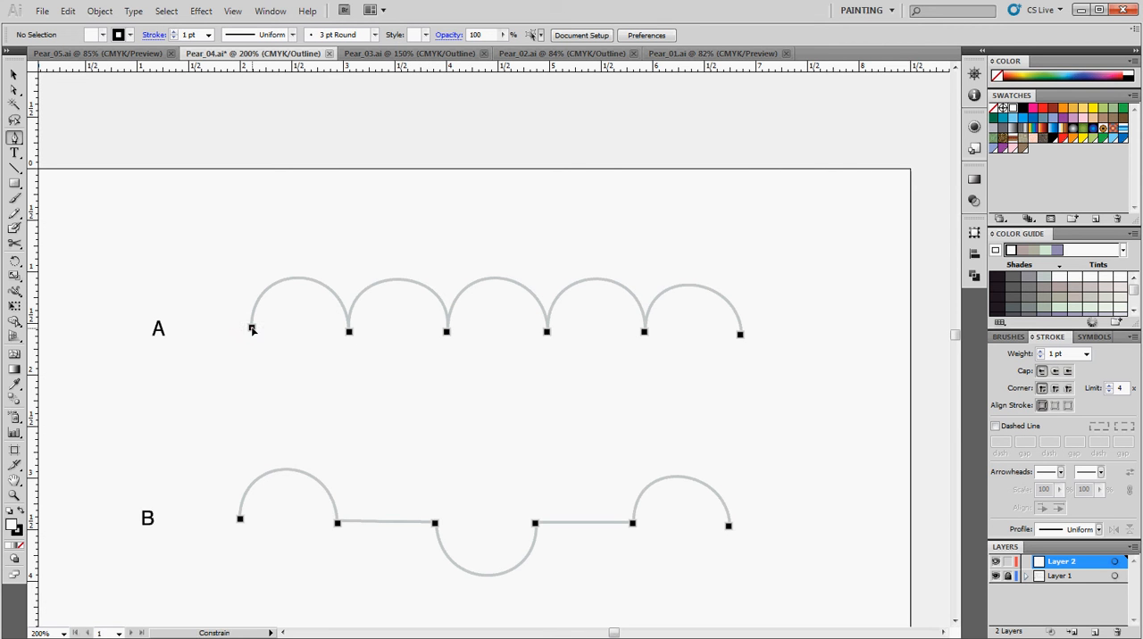
# Trace the first arch of template A with vertical direction handles, swinging the second point's outgoing handle upward to make a corner
pyautogui.moveTo(251, 329); pyautogui.dragTo(252, 257)
pyautogui.moveTo(349, 333); pyautogui.dragTo(360, 403)
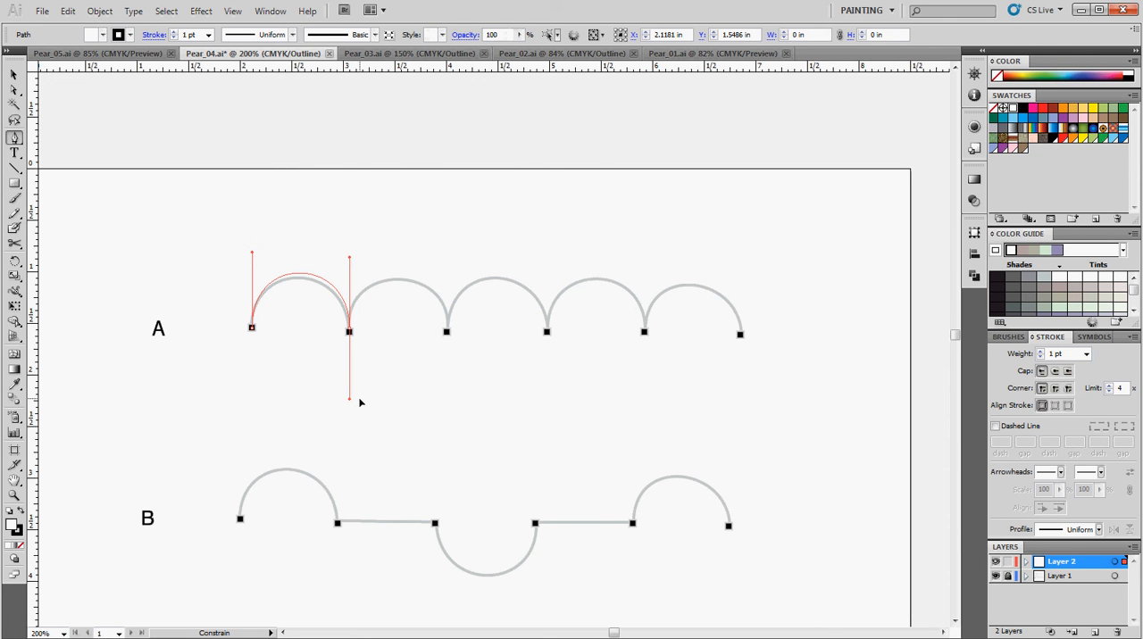
pyautogui.moveTo(349, 393); pyautogui.dragTo(365, 273)
pyautogui.moveTo(361, 261); pyautogui.dragTo(362, 261)
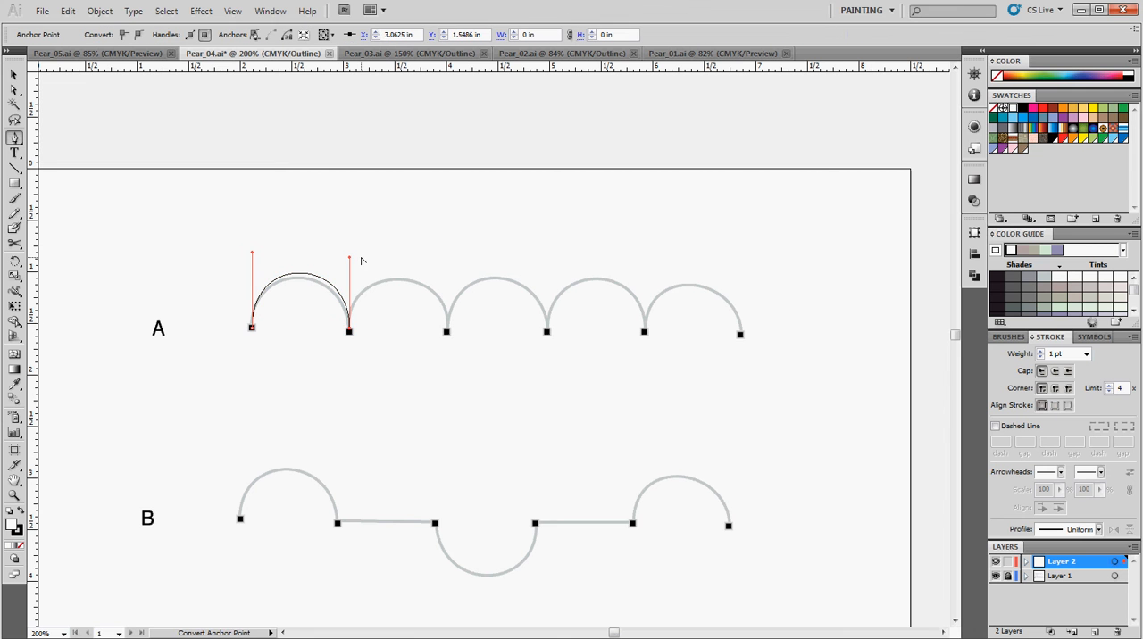
# Extend the path over the remaining four arches of template A, with vertical handles and a corner point at each inner junction
pyautogui.click(446, 333)
pyautogui.moveTo(447, 340); pyautogui.dragTo(451, 266)
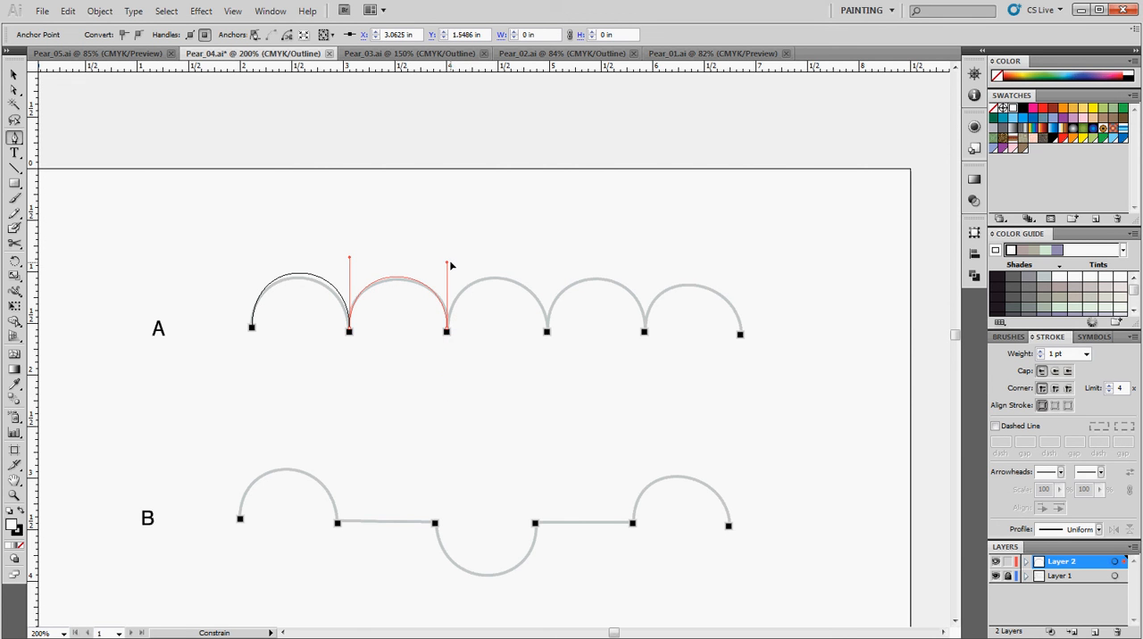
pyautogui.moveTo(451, 265); pyautogui.dragTo(449, 263)
pyautogui.moveTo(548, 334); pyautogui.dragTo(558, 279)
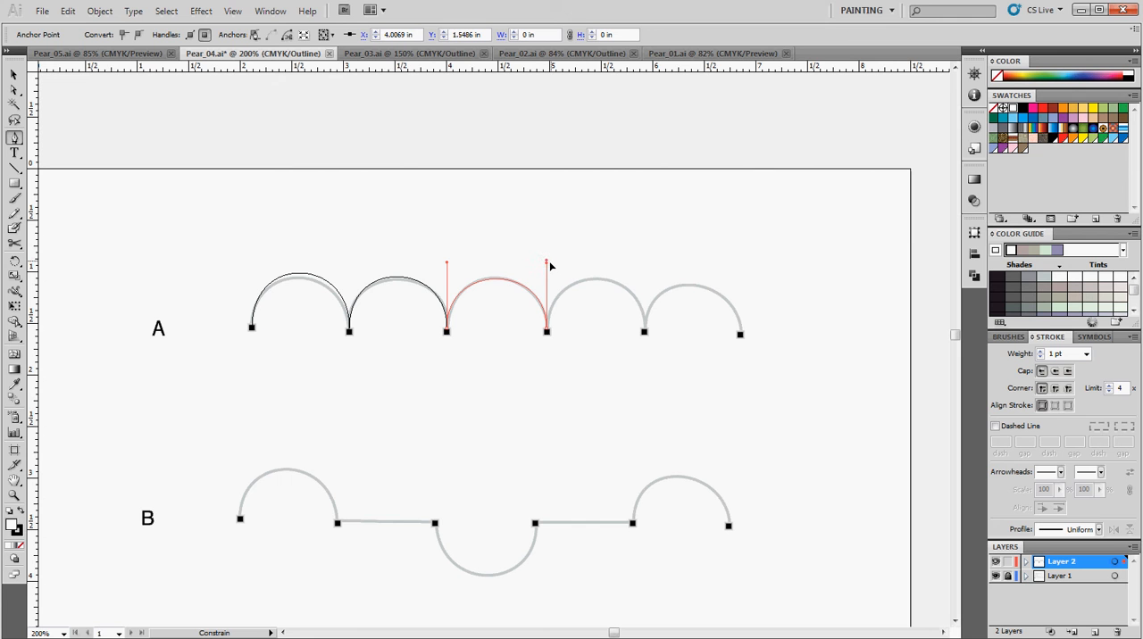
pyautogui.moveTo(550, 266); pyautogui.dragTo(548, 263)
pyautogui.moveTo(644, 335); pyautogui.dragTo(649, 261)
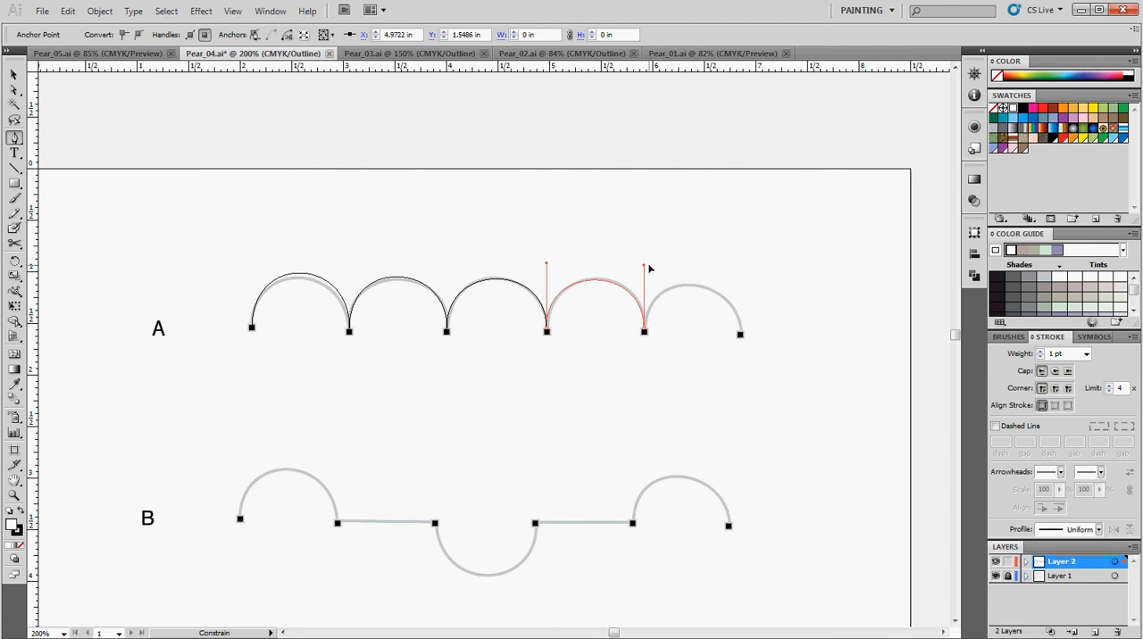
pyautogui.moveTo(649, 267); pyautogui.dragTo(650, 270)
pyautogui.moveTo(739, 335); pyautogui.dragTo(743, 385)
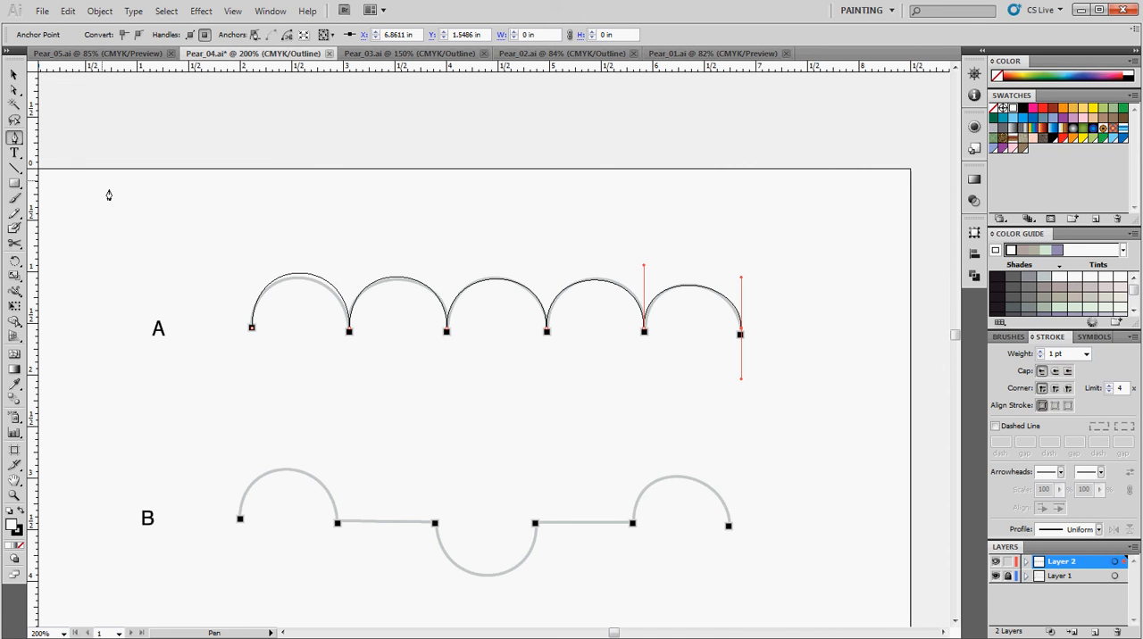
# Move the traced row of arches into the Work Area at about X 4.89 in, Y 7.20 in, and deselect it
pyautogui.scroll(-1, 320, 344)
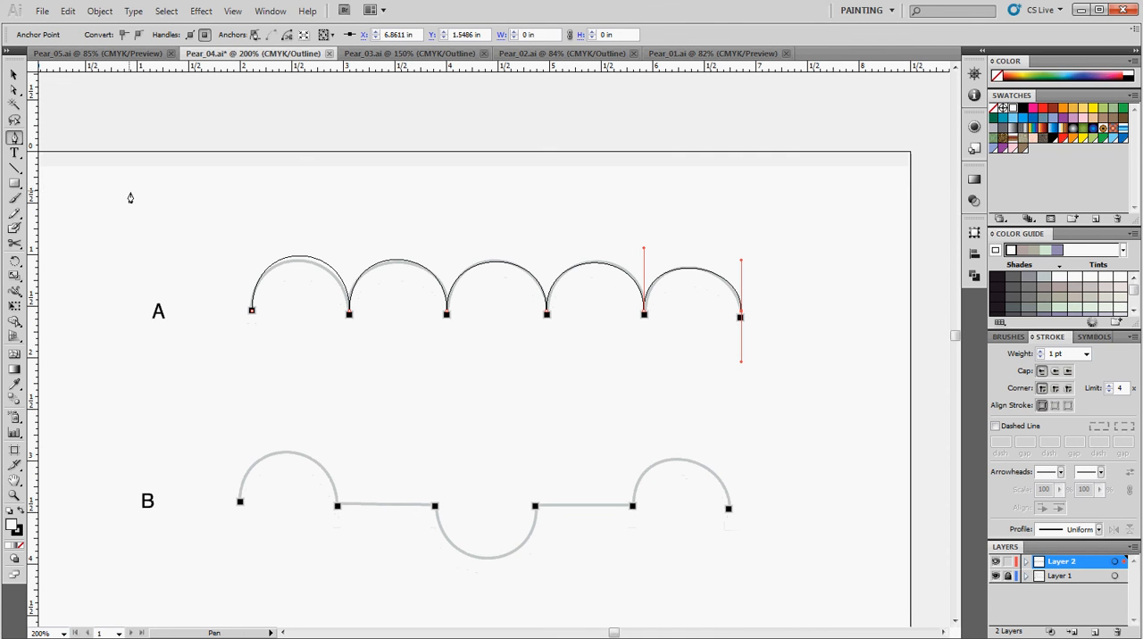
pyautogui.press('ctrl')
pyautogui.moveTo(392, 263); pyautogui.dragTo(398, 375)
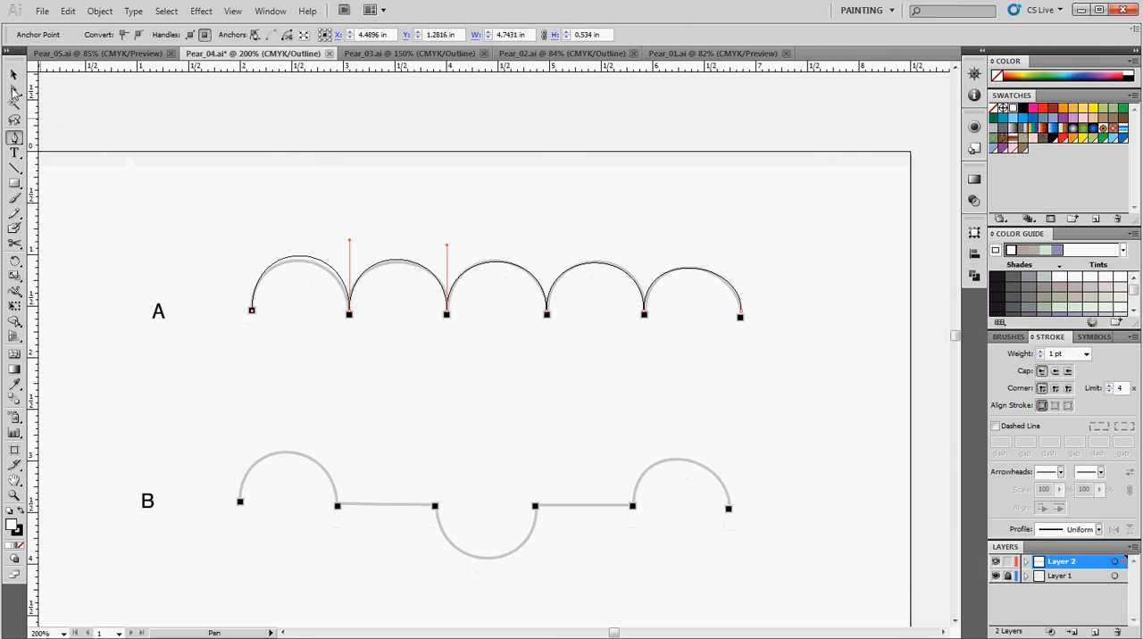
pyautogui.press('v')
pyautogui.click(353, 304)
pyautogui.moveTo(351, 302); pyautogui.dragTo(390, 533)
pyautogui.scroll(3, 459, 372)
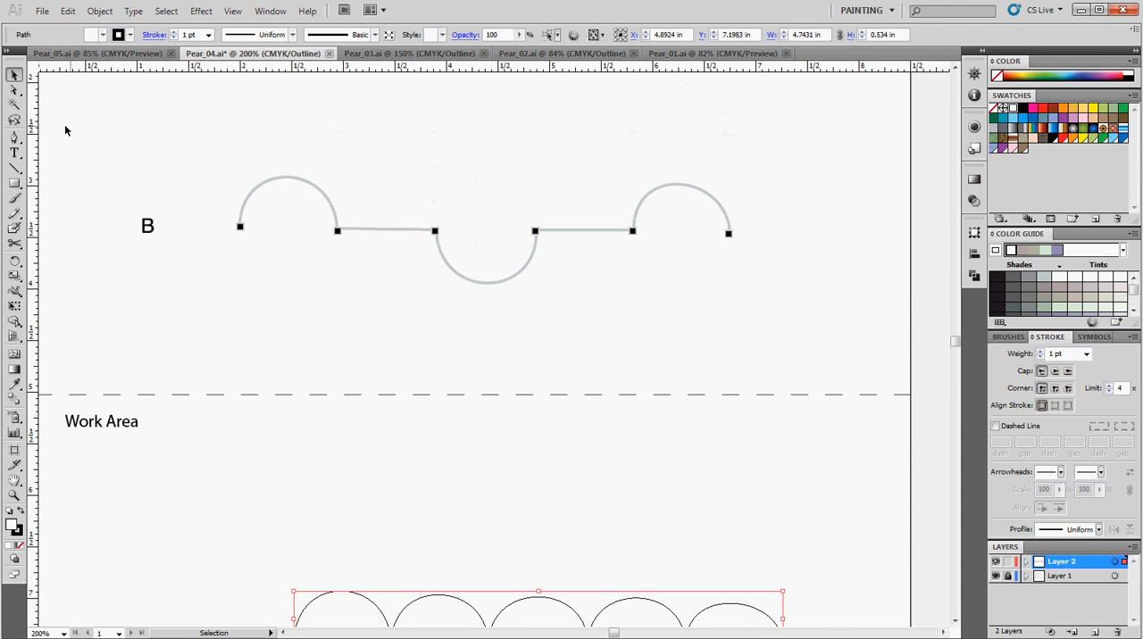
pyautogui.click(185, 160)
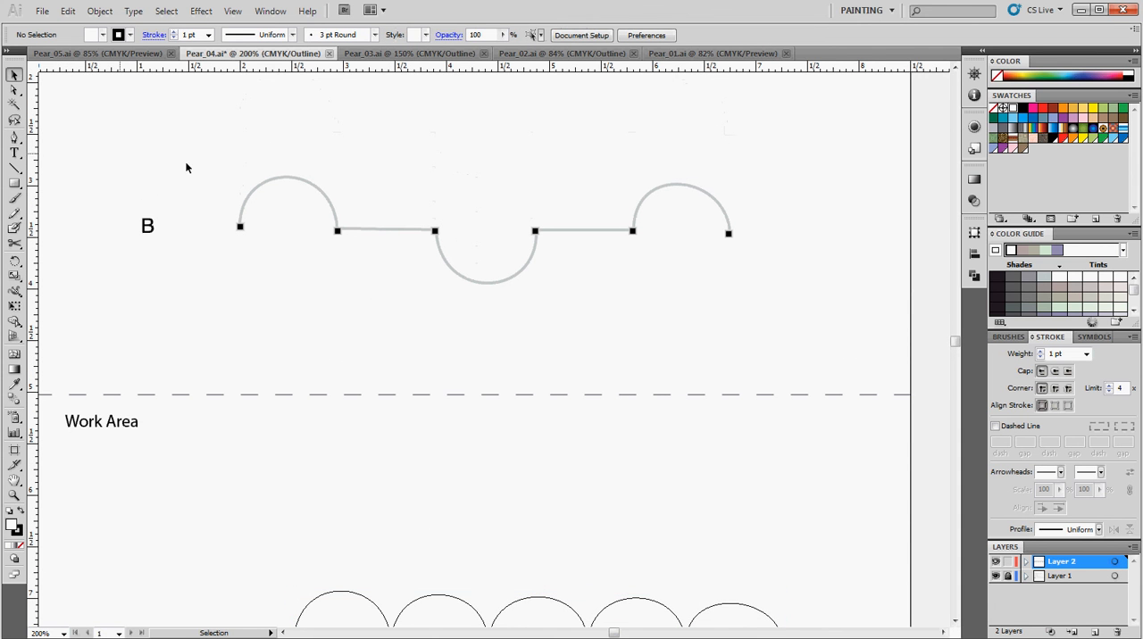
# Trace template B's first arch with the Pen tool, remove the end point's outgoing handle and add the first straight segment
pyautogui.click(14, 137)
pyautogui.moveTo(239, 227); pyautogui.dragTo(242, 158)
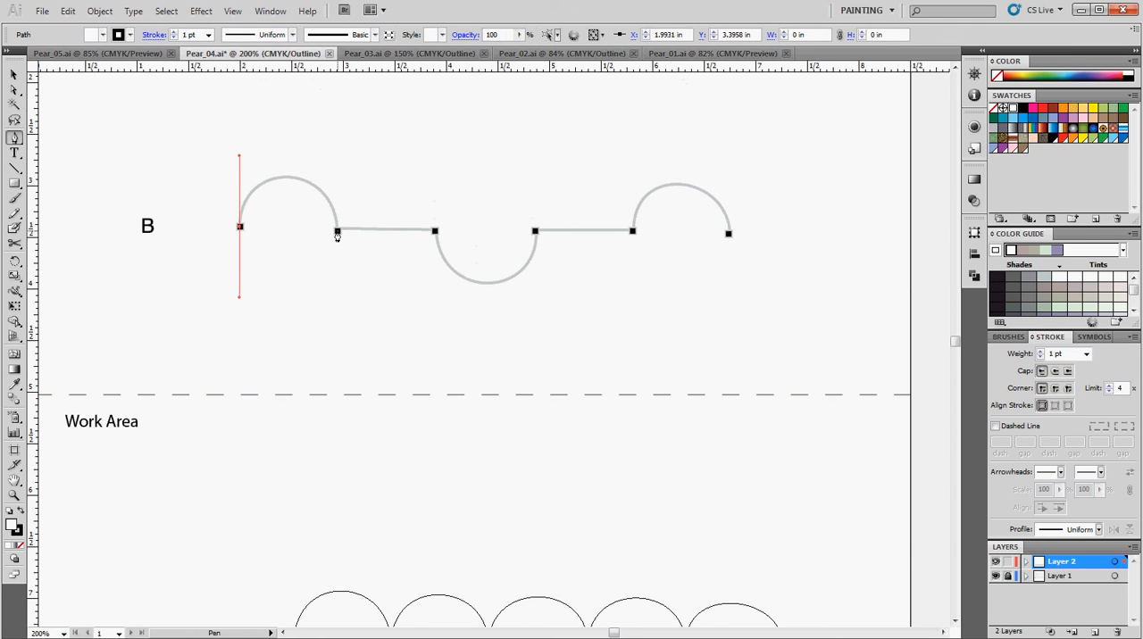
pyautogui.moveTo(336, 233); pyautogui.dragTo(340, 287)
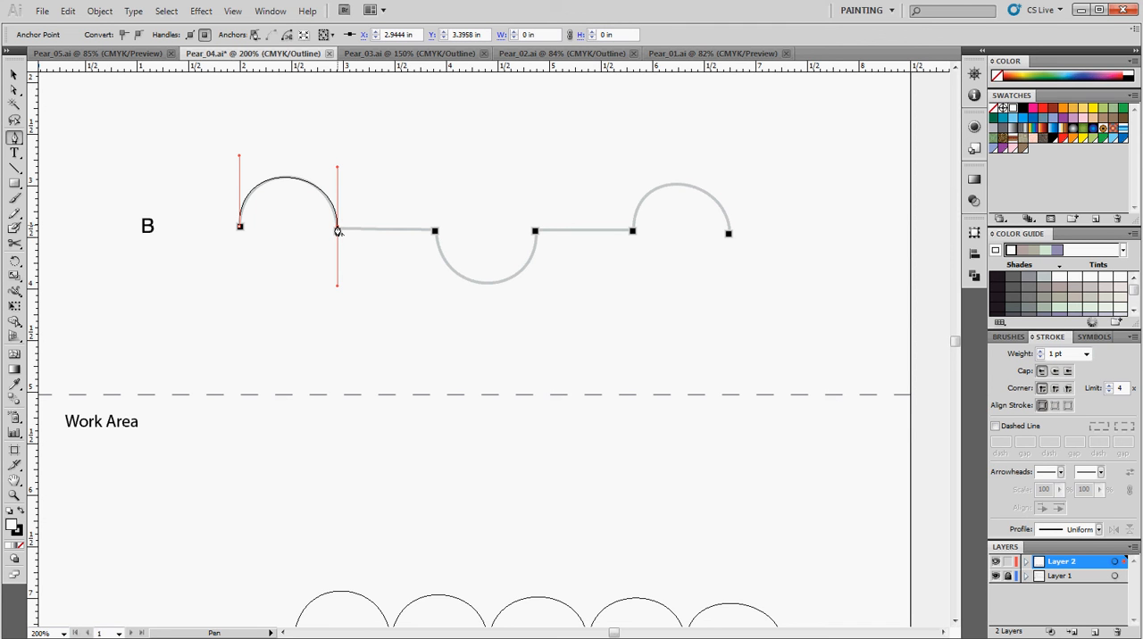
pyautogui.click(337, 230)
pyautogui.click(435, 232)
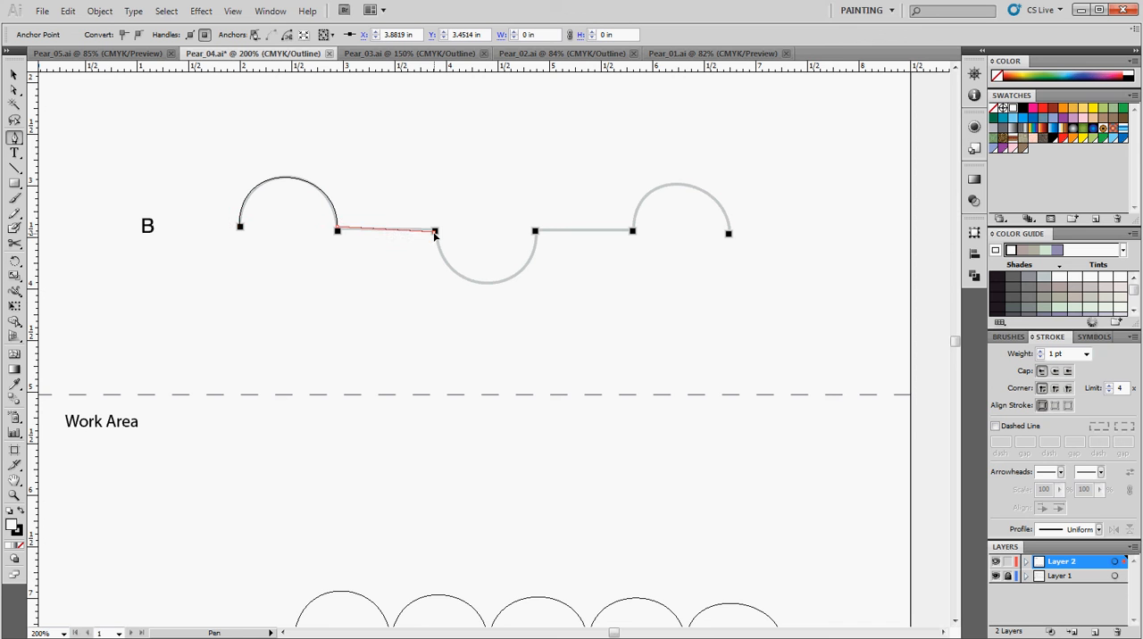
# Continue along template B with the downward arch, remove its end point's outgoing handle and add the second straight segment
pyautogui.moveTo(435, 231); pyautogui.dragTo(434, 306)
pyautogui.moveTo(535, 231); pyautogui.dragTo(535, 169)
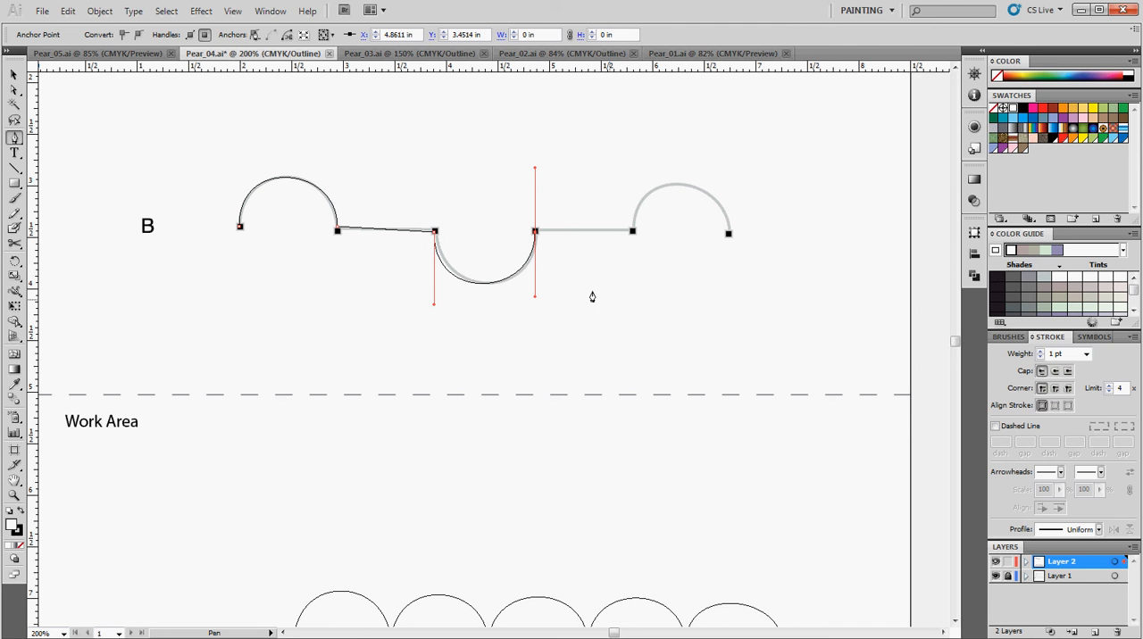
pyautogui.click(534, 232)
pyautogui.click(632, 232)
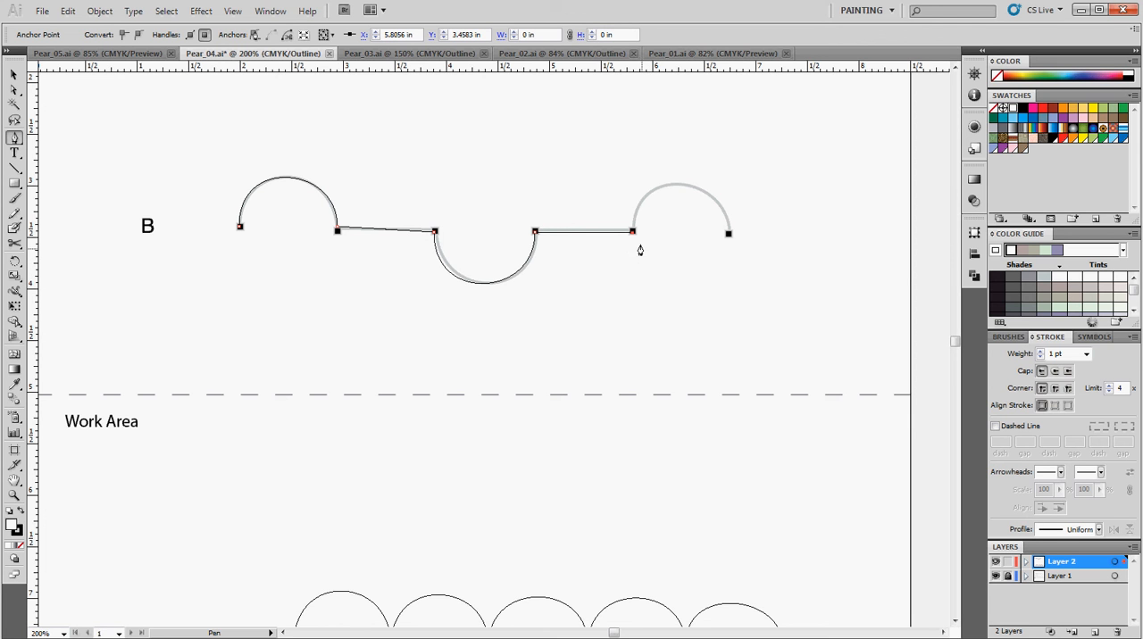
# Pull a vertical handle up from the second straight segment's end and trace template B's last arch to its final point
pyautogui.moveTo(632, 234); pyautogui.dragTo(634, 175)
pyautogui.moveTo(634, 166); pyautogui.dragTo(633, 163)
pyautogui.moveTo(729, 234); pyautogui.dragTo(736, 306)
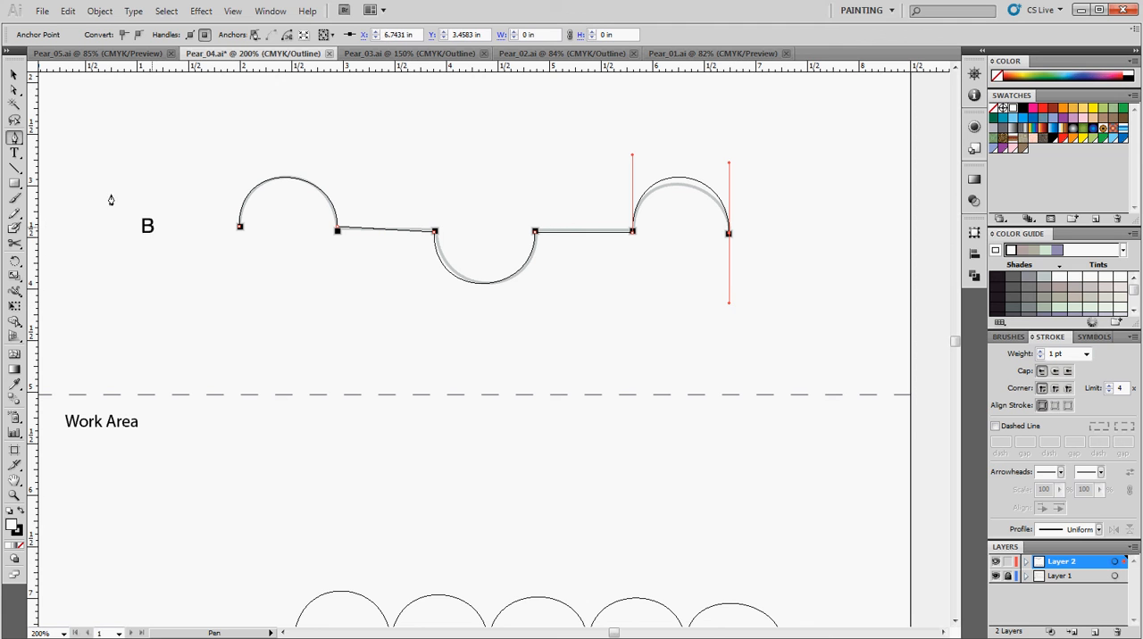
# Shift template B's second traced anchor point to about X 2.95 in, Y 3.45 in with Direct Selection and lengthen its upper handle
pyautogui.press('a')
pyautogui.click(182, 257)
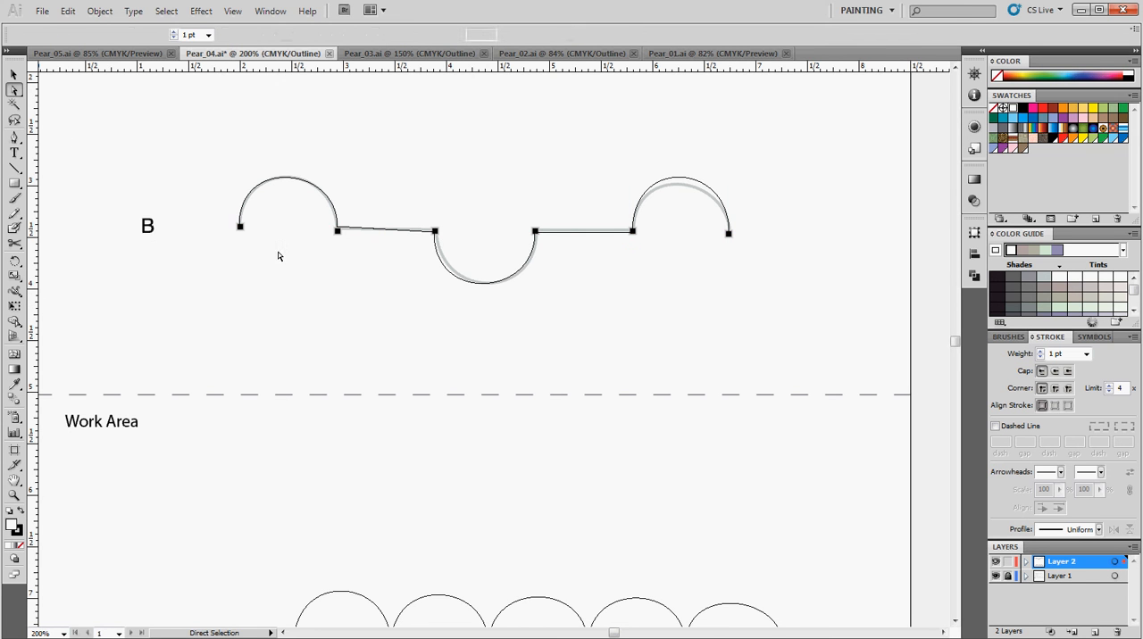
pyautogui.click(337, 230)
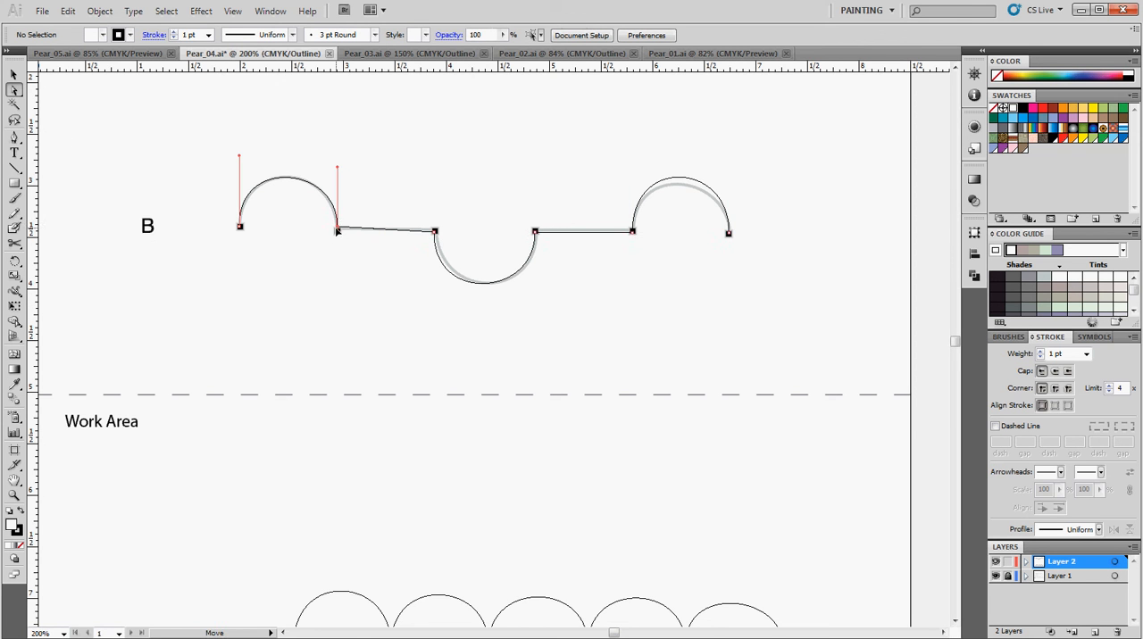
pyautogui.moveTo(338, 233); pyautogui.dragTo(337, 231)
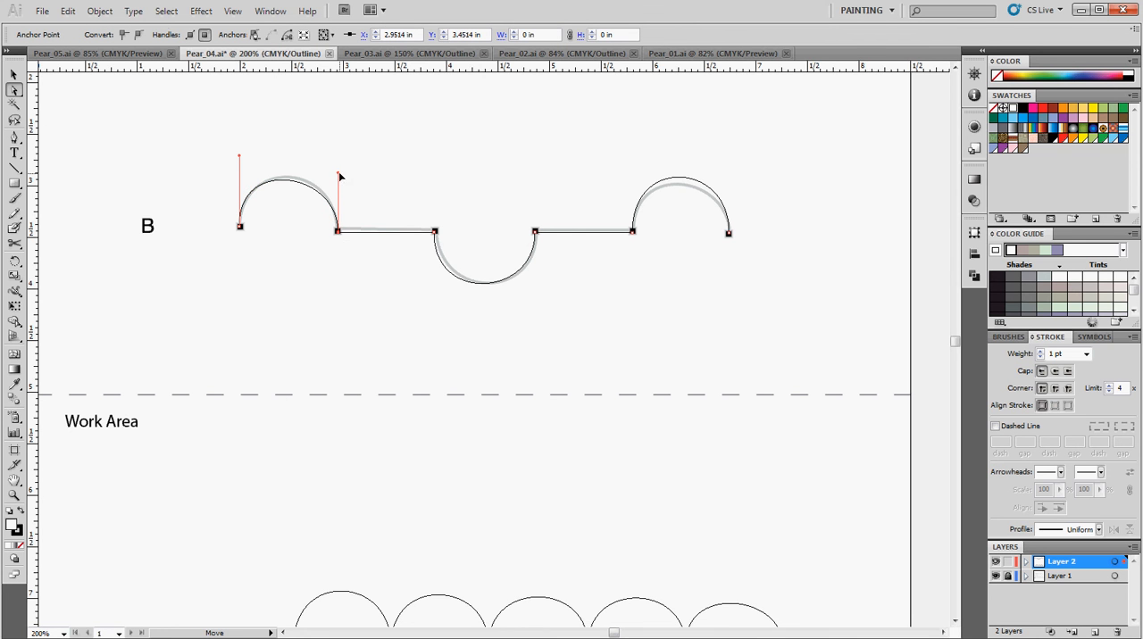
pyautogui.moveTo(339, 174); pyautogui.dragTo(339, 161)
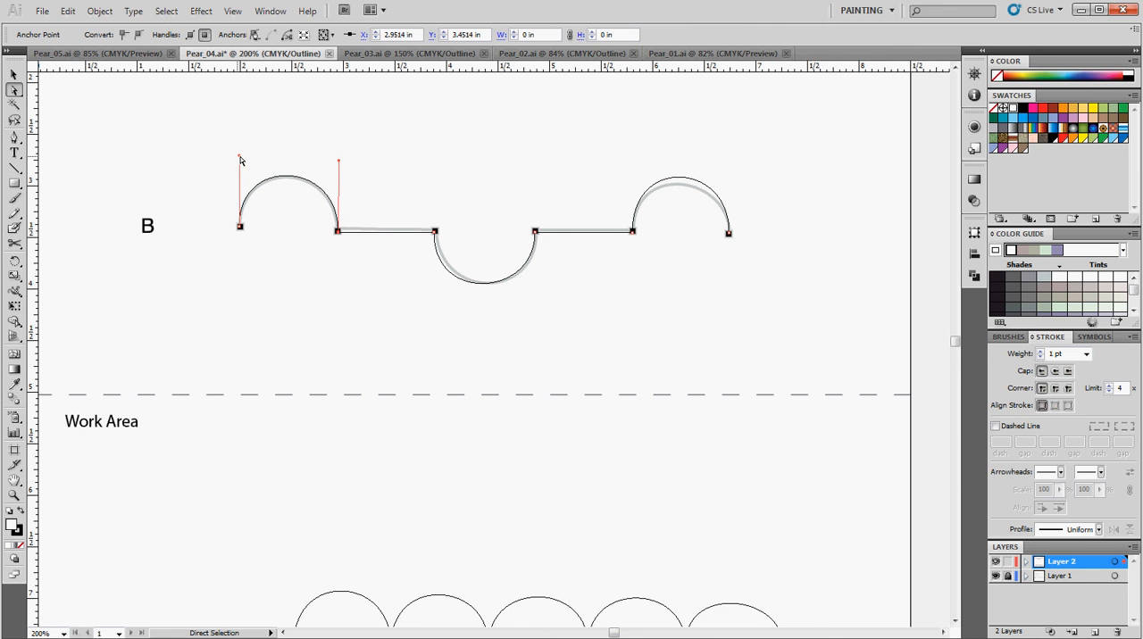
# Adjust the upper handle of the first arch's starting point and nudge the arch's end anchor point to X 2.9514 in, Y 3.4375 in
pyautogui.moveTo(239, 159); pyautogui.dragTo(240, 161)
pyautogui.click(459, 219)
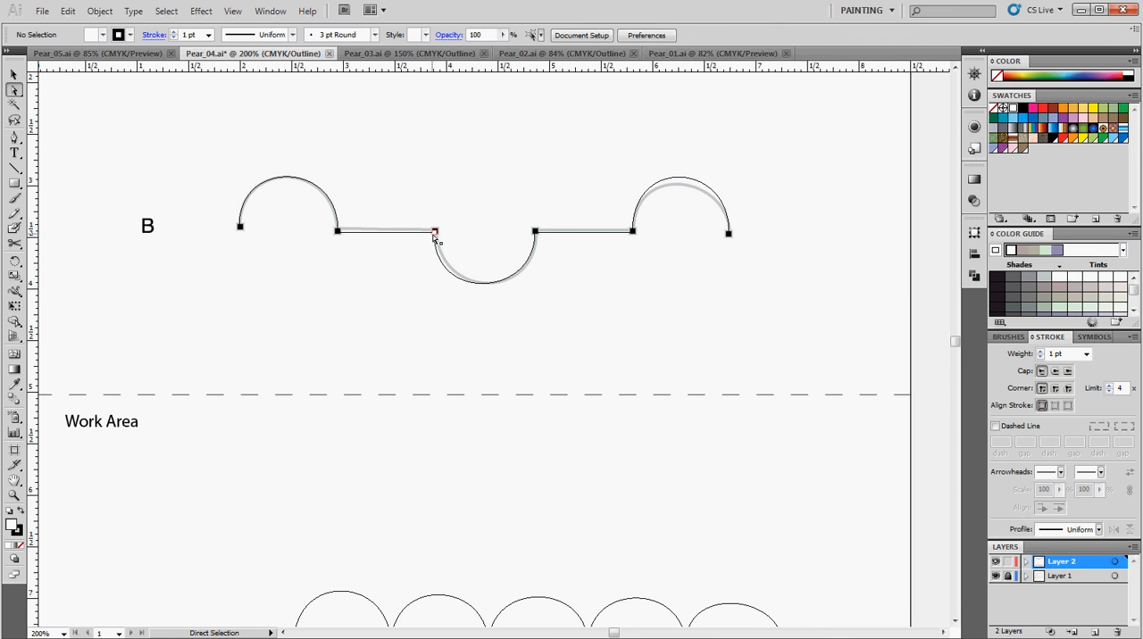
pyautogui.moveTo(435, 233); pyautogui.dragTo(435, 233)
pyautogui.click(355, 246)
pyautogui.click(339, 233)
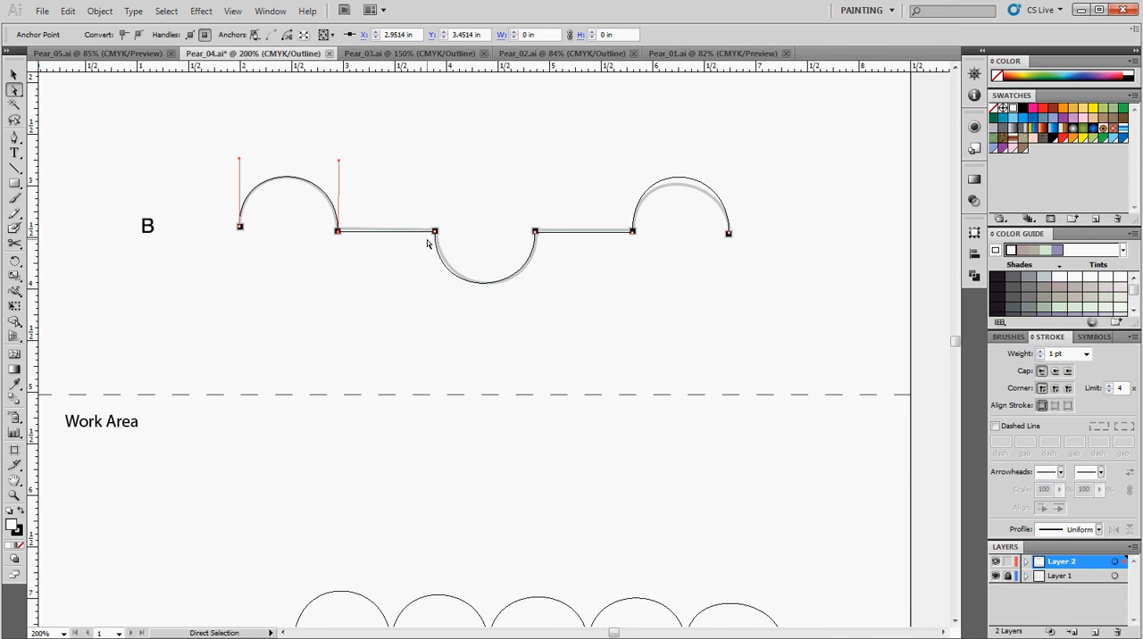
pyautogui.press('Down')
pyautogui.press('Left')
pyautogui.press('Right')
pyautogui.press('Up')
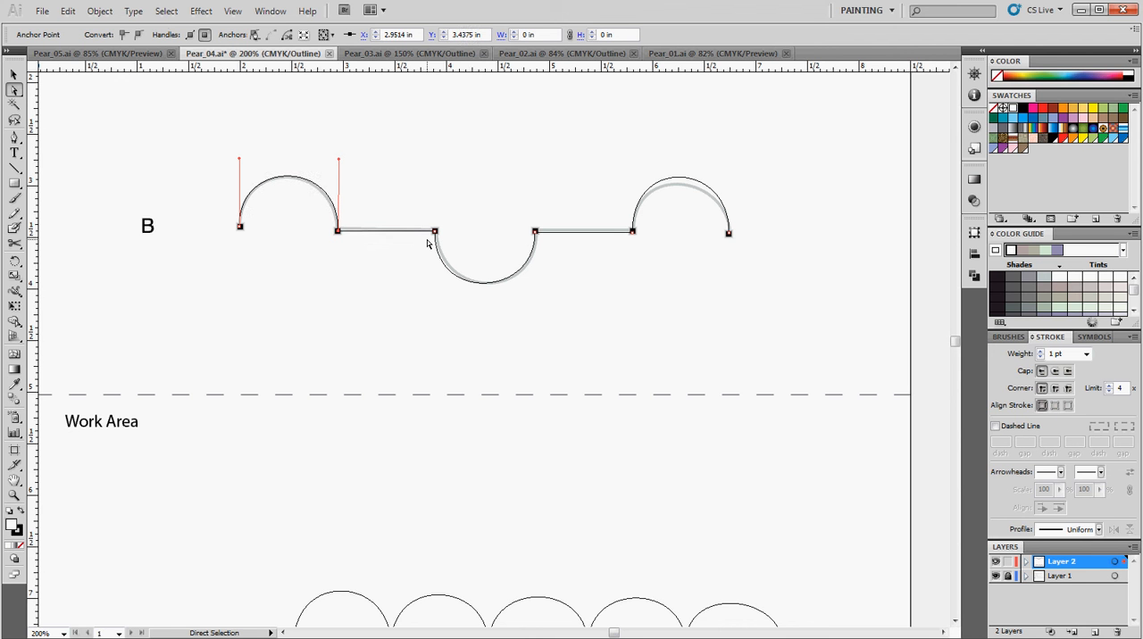
pyautogui.click(439, 241)
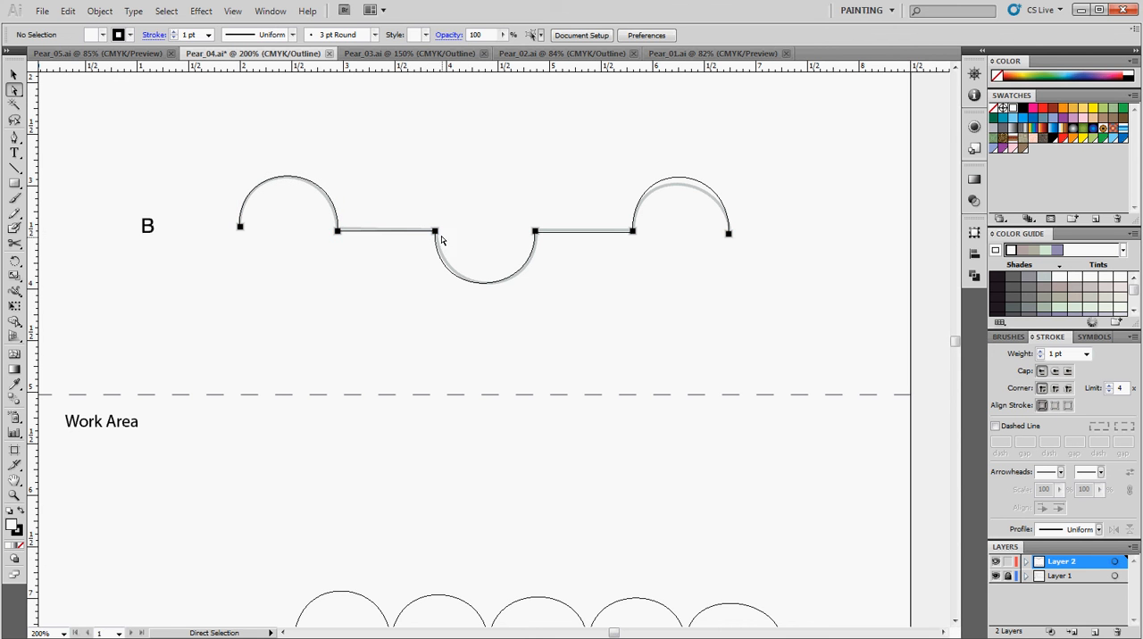
# Move the whole traced template B path down into the Work Area, to about X 4.5 in, Y 6.23 in
pyautogui.click(435, 231)
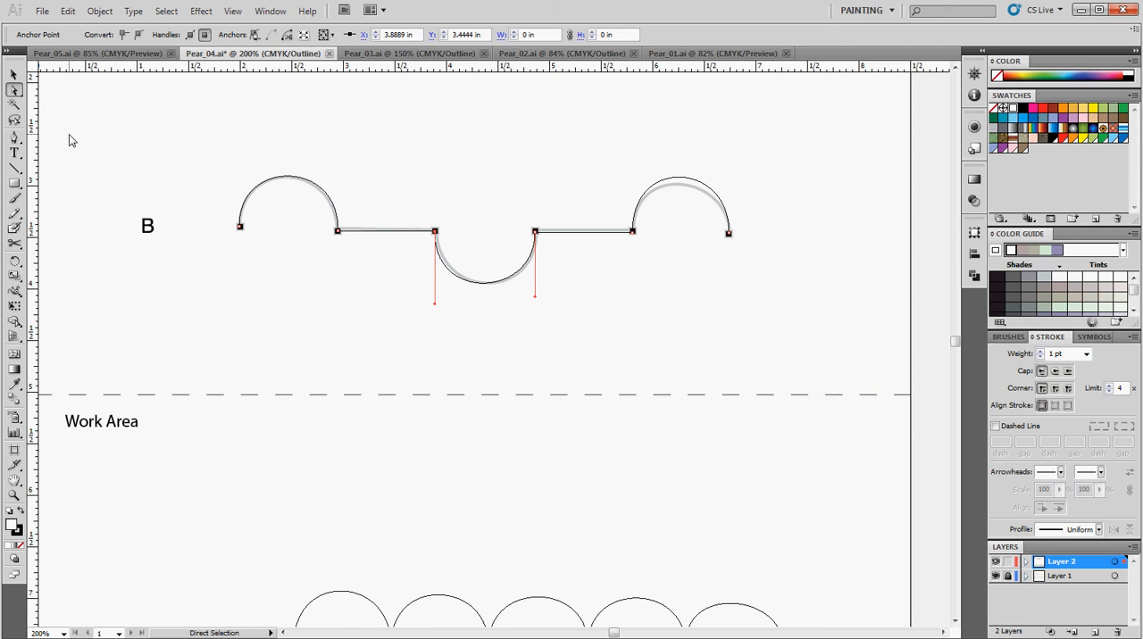
pyautogui.press('v')
pyautogui.click(293, 182)
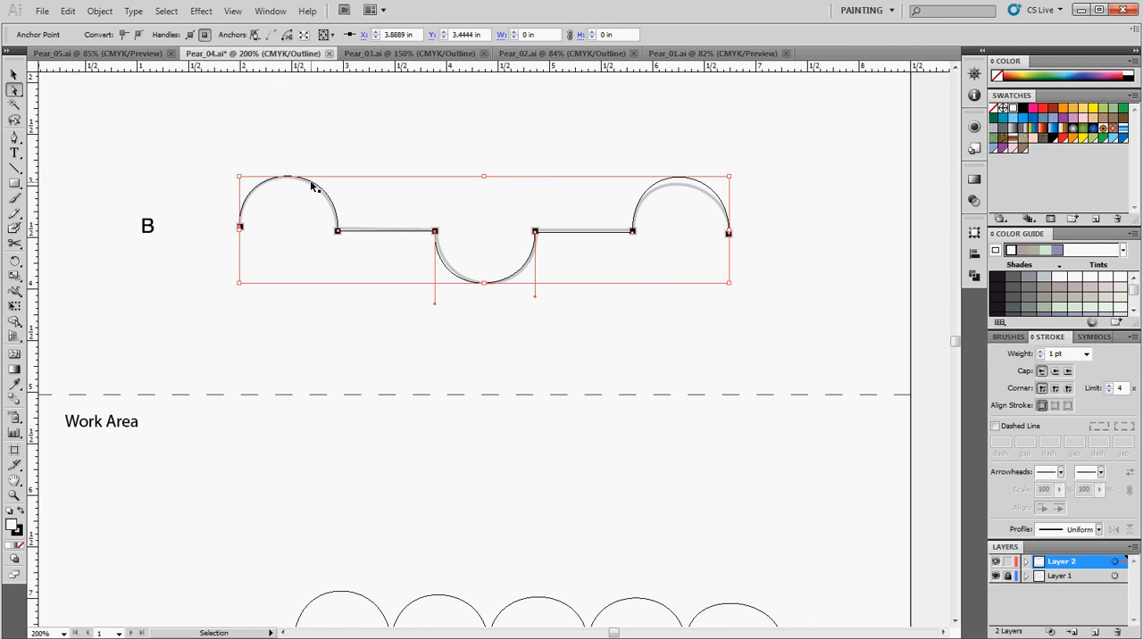
pyautogui.moveTo(311, 186); pyautogui.dragTo(325, 475)
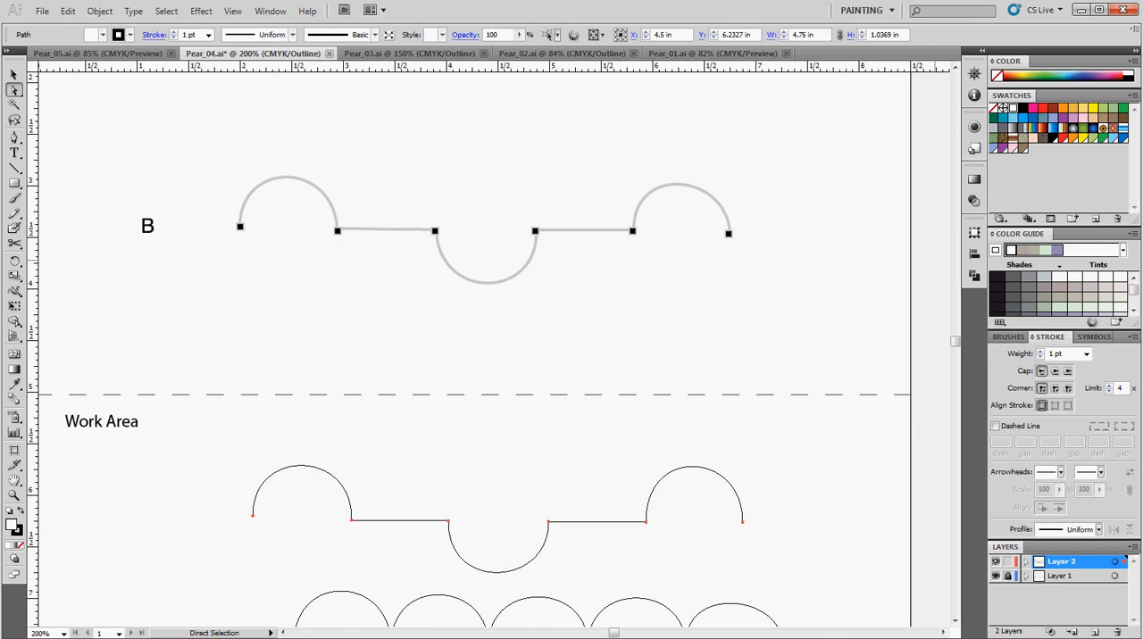